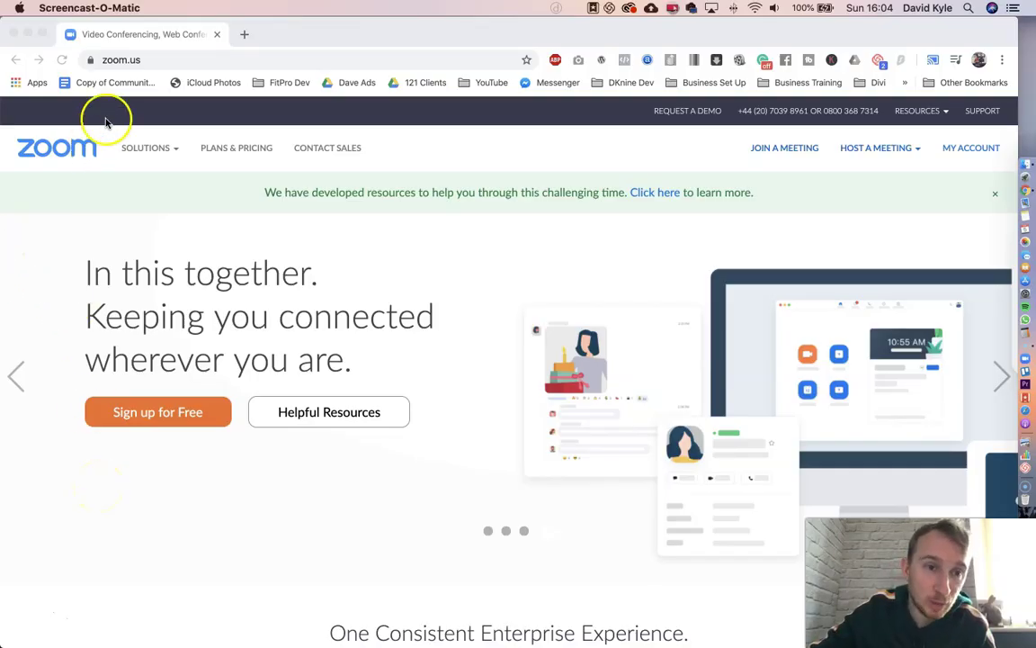
# Open Zoom's Plans & Pricing page and compare the Basic, Pro, Business and Enterprise meeting plans
pyautogui.click(115, 59)
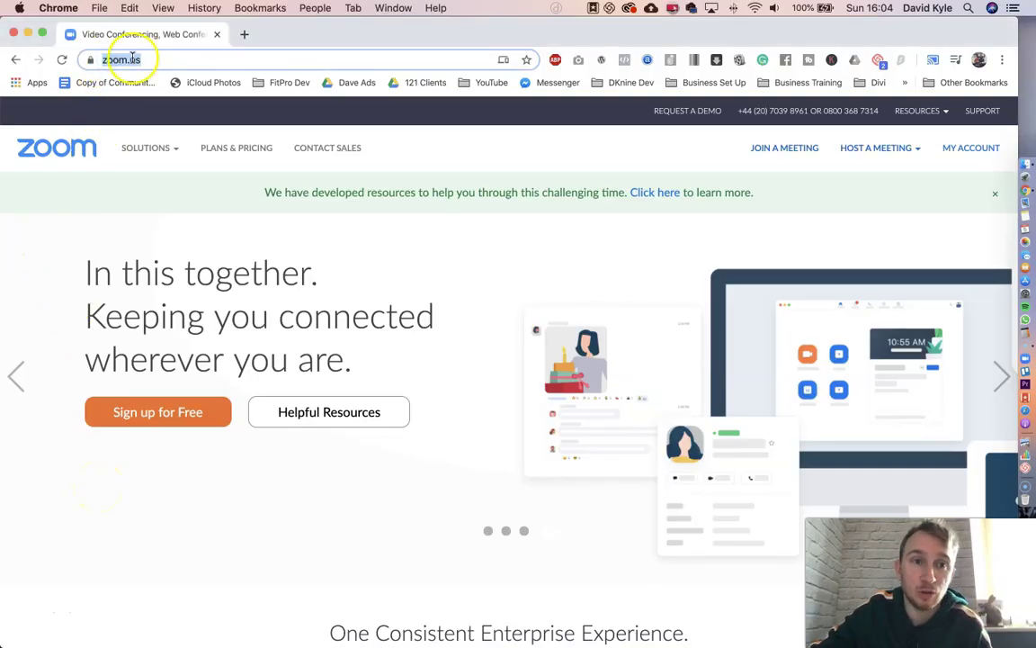
pyautogui.click(15, 266)
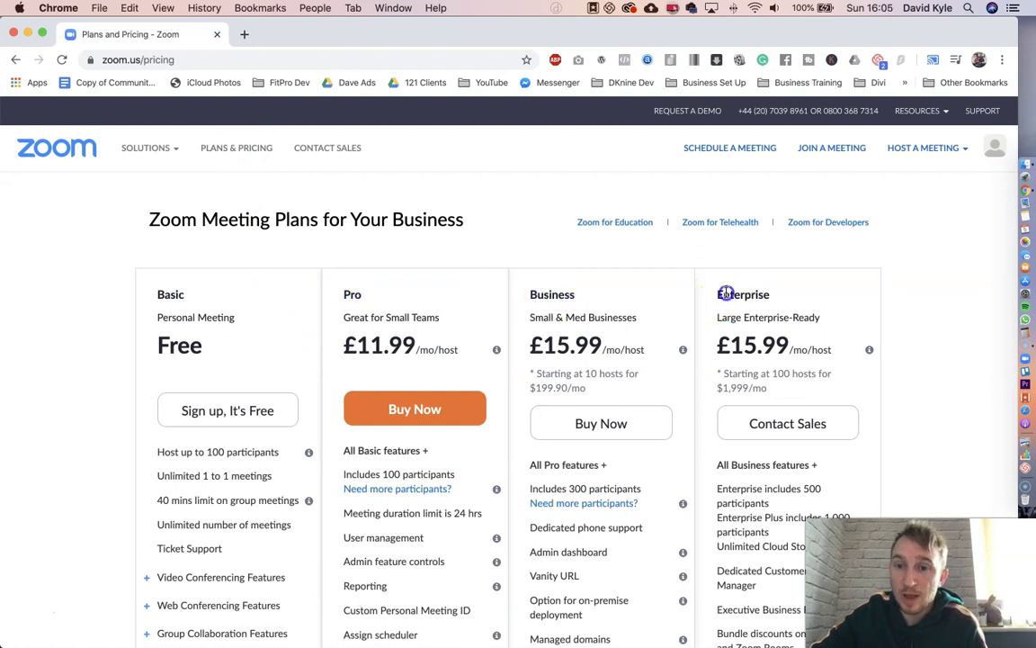
pyautogui.moveTo(716, 294); pyautogui.dragTo(767, 295)
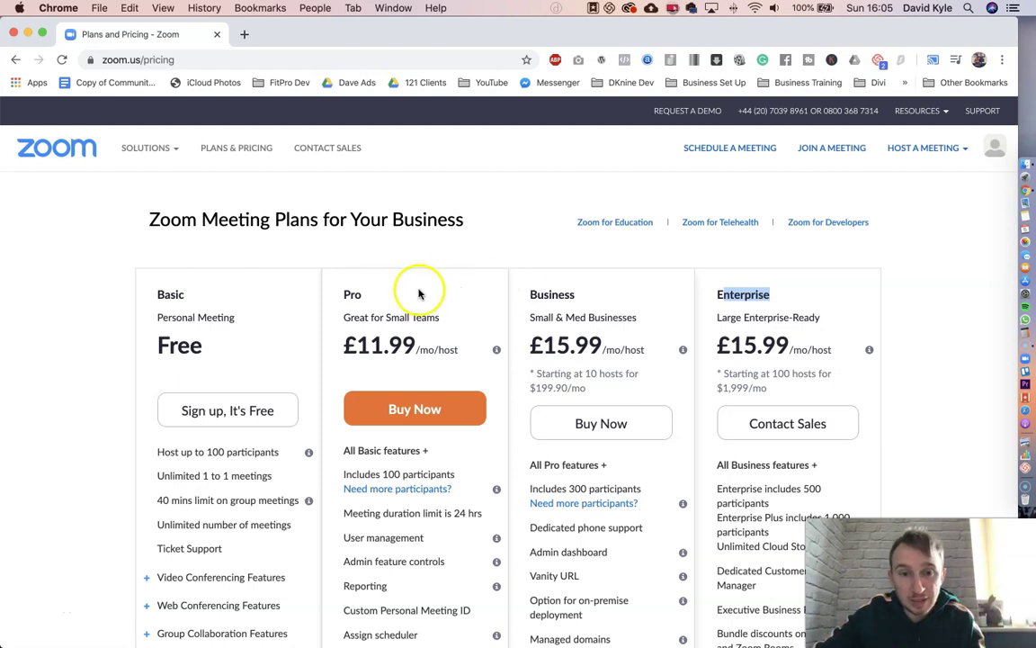
pyautogui.moveTo(335, 294); pyautogui.dragTo(776, 290)
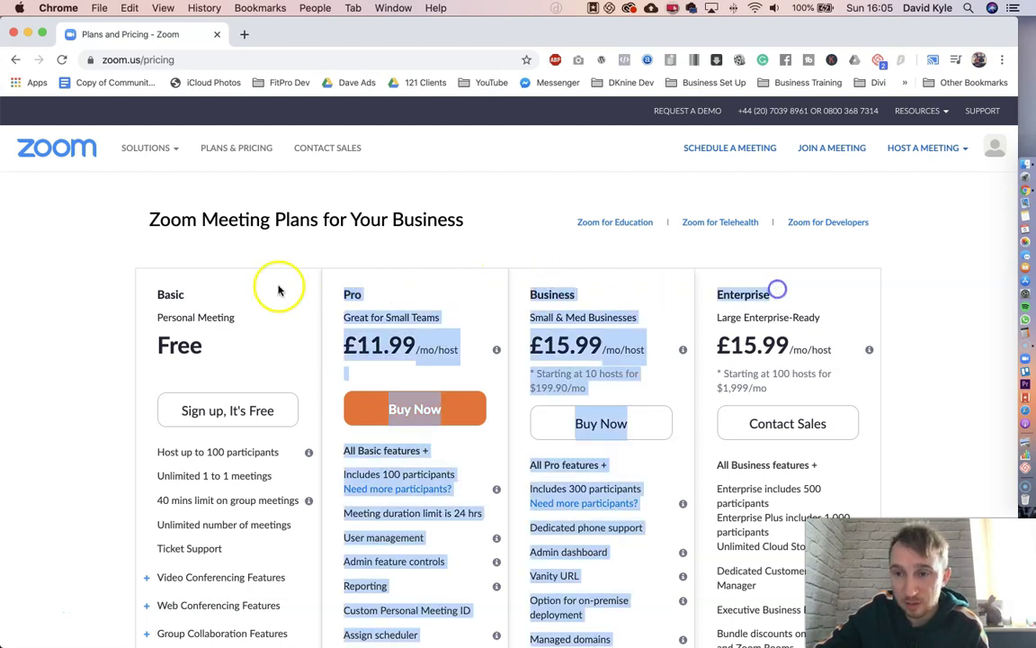
pyautogui.click(173, 294)
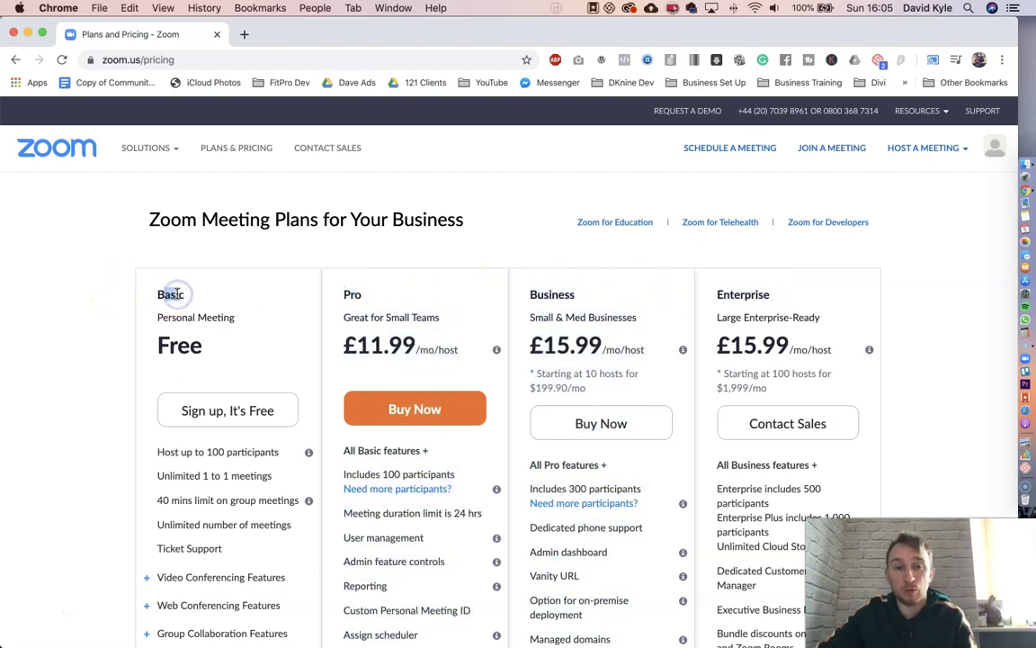
pyautogui.doubleClick(173, 295)
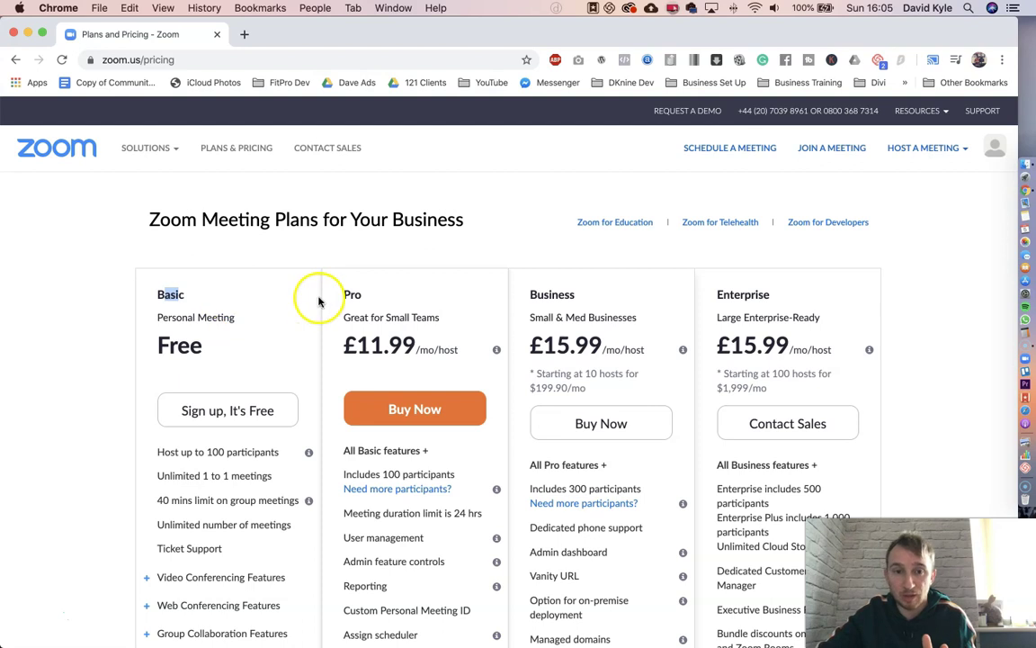
pyautogui.click(422, 295)
pyautogui.click(779, 292)
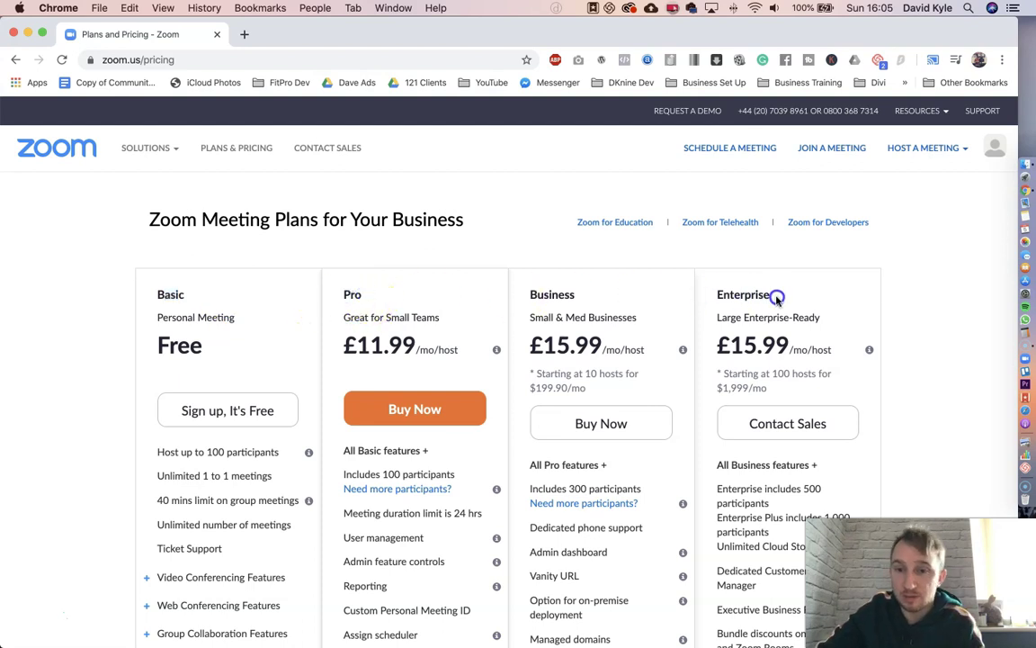
pyautogui.click(255, 147)
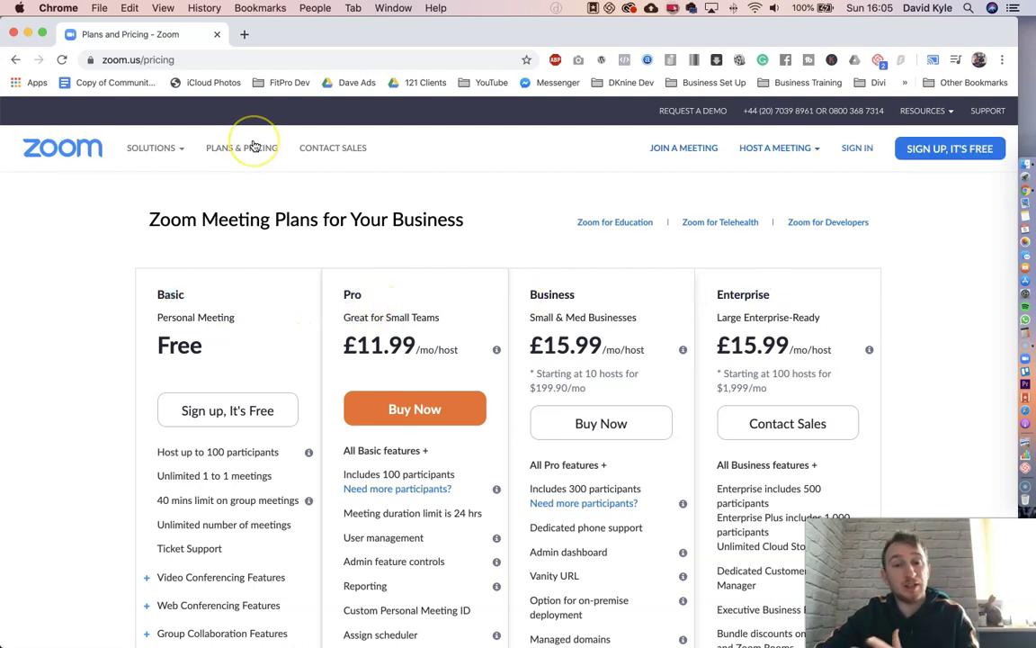
# Open the purchase page for the Pro plan and look over its plan selection, Registration and Payment stages
pyautogui.click(429, 410)
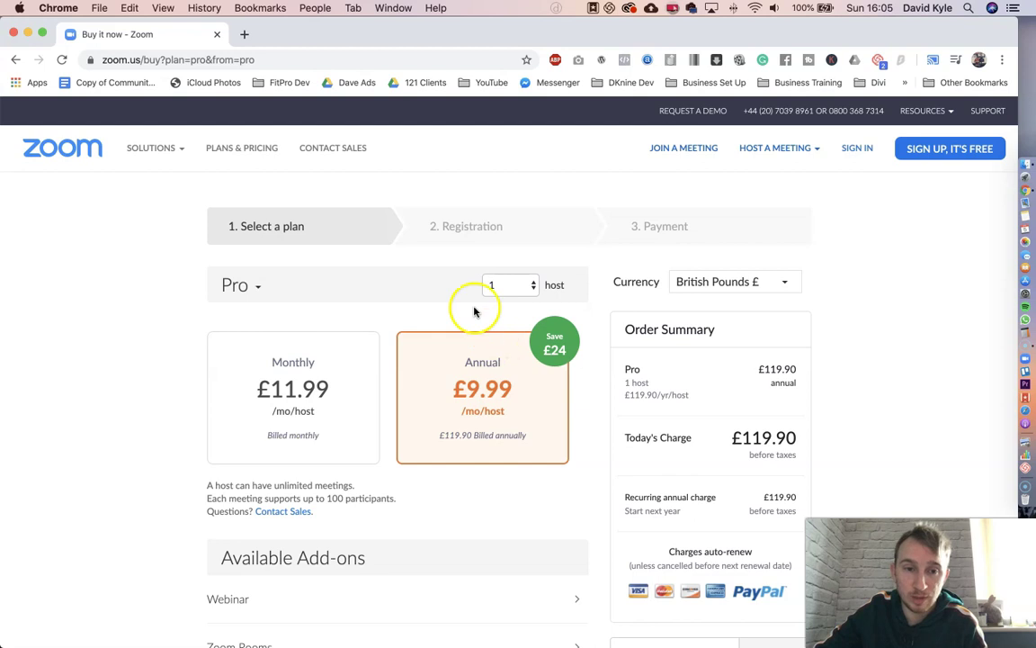
pyautogui.click(466, 226)
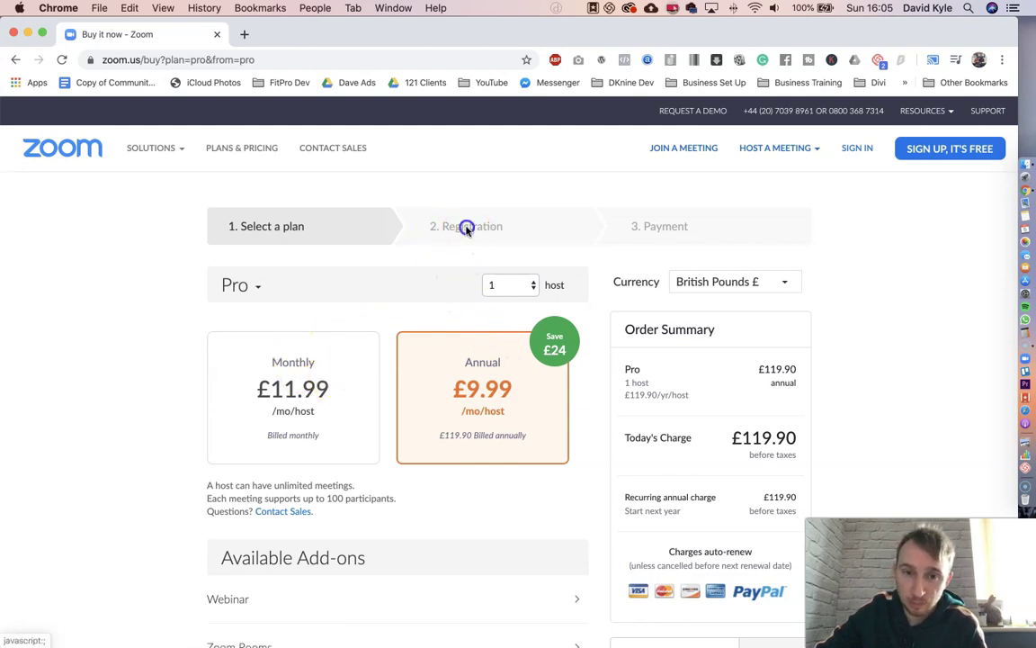
pyautogui.click(667, 228)
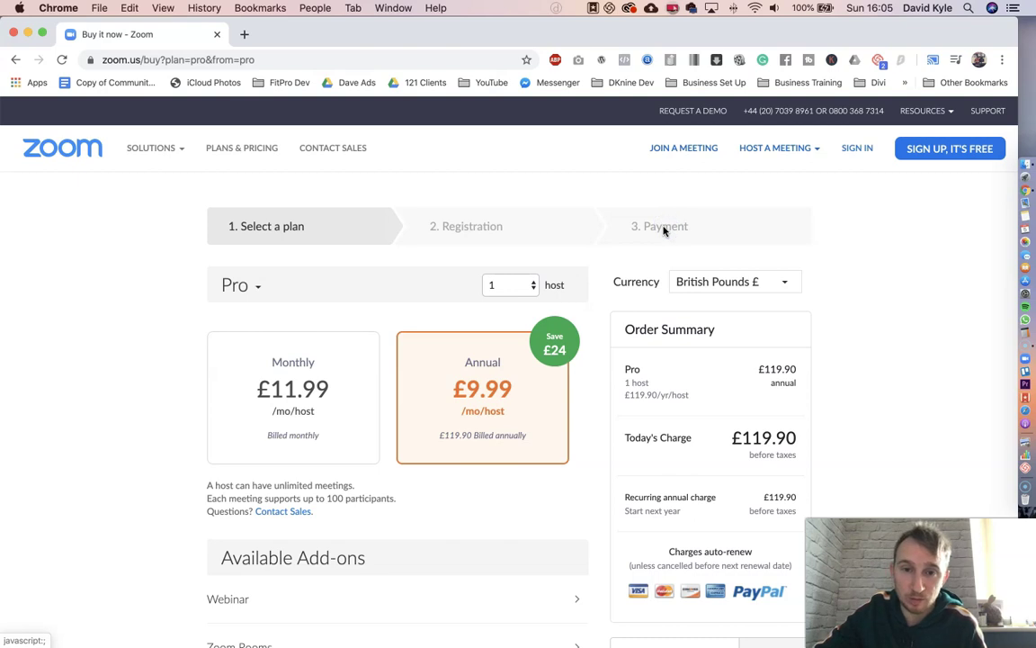
# Sign in to the Zoom account with the saved e-mail address and password
pyautogui.click(859, 151)
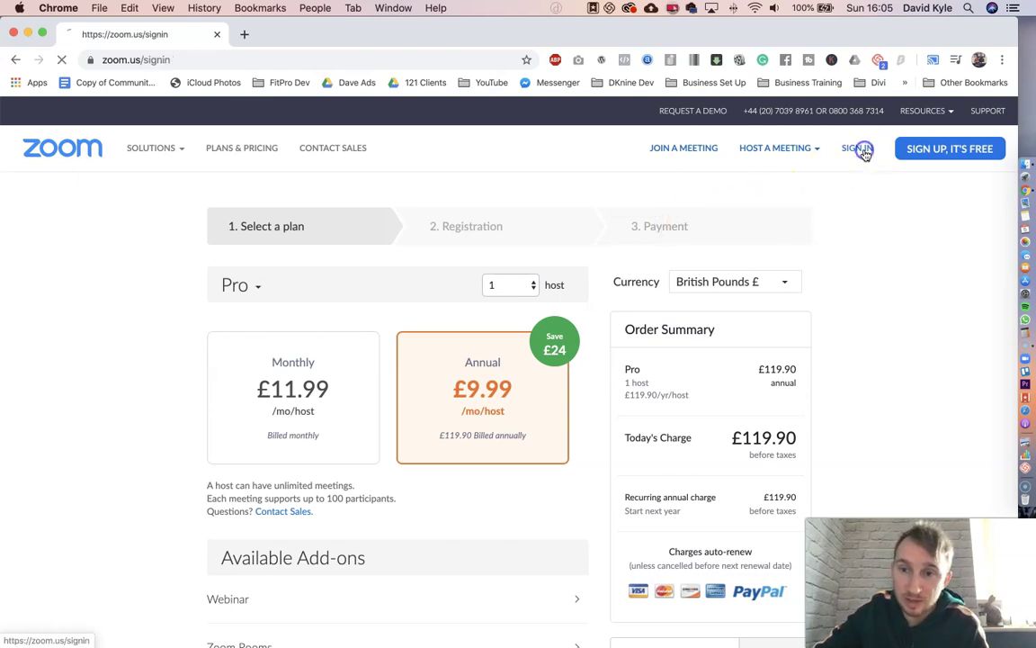
pyautogui.click(536, 393)
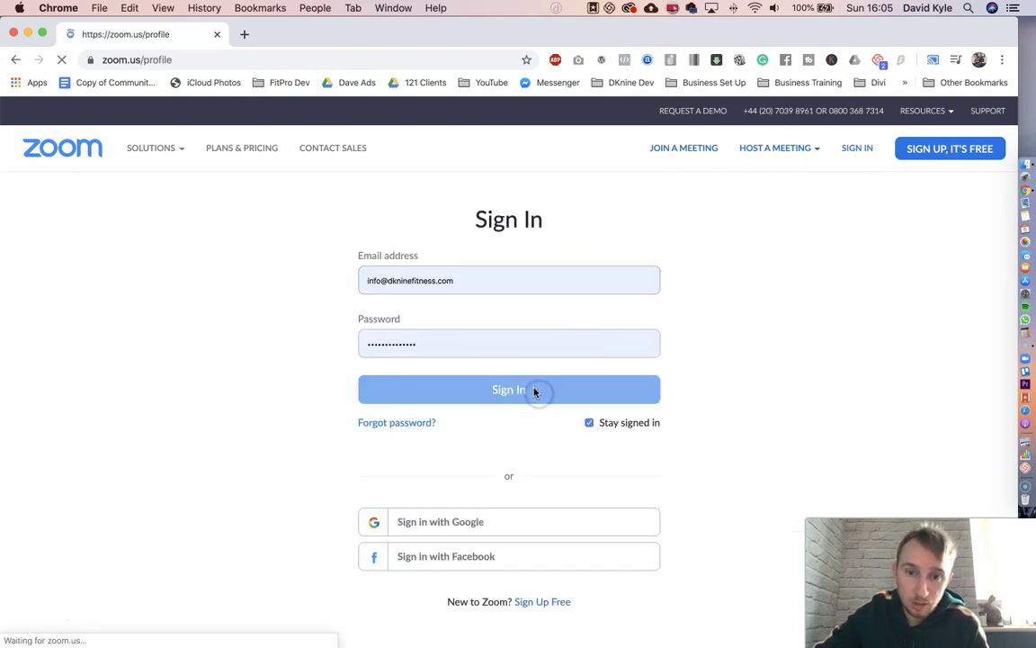
# Look over the account profile page and the available options for hosting a meeting
pyautogui.click(345, 244)
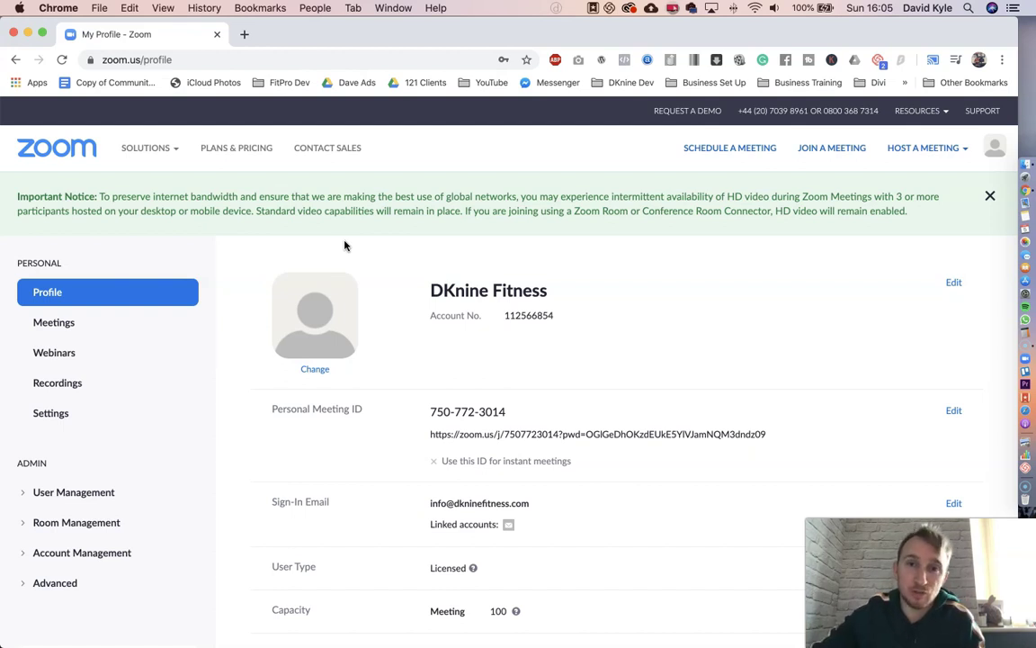
pyautogui.click(316, 251)
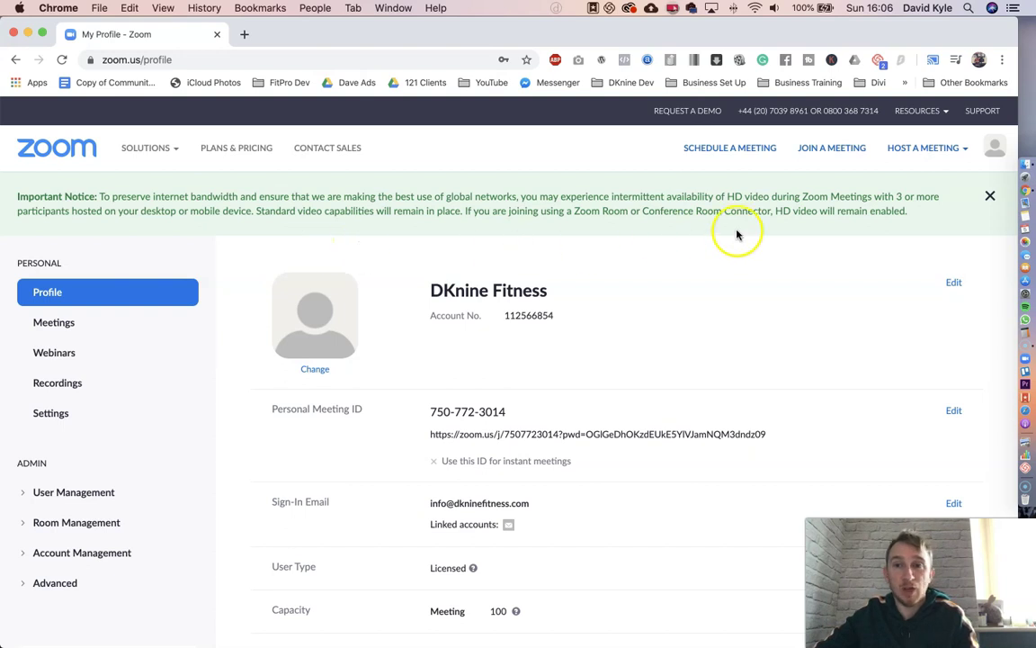
pyautogui.click(995, 148)
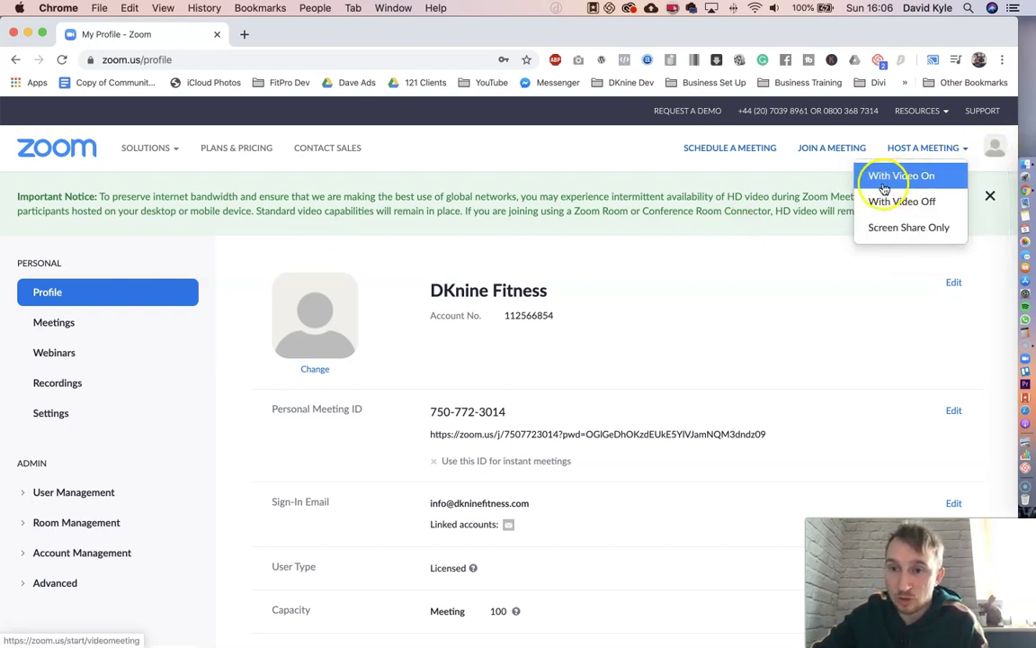
pyautogui.click(911, 196)
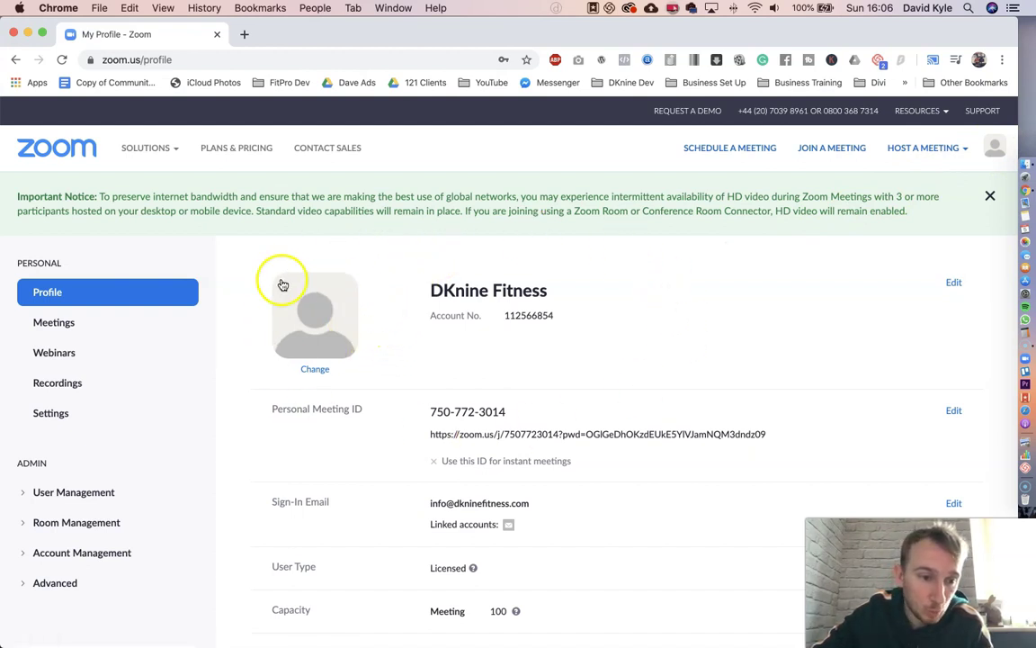
# Open the Account Settings and locate Allow live streaming meetings among the In Meeting (Advanced) options
pyautogui.click(46, 552)
pyautogui.scroll(-3, 95, 462)
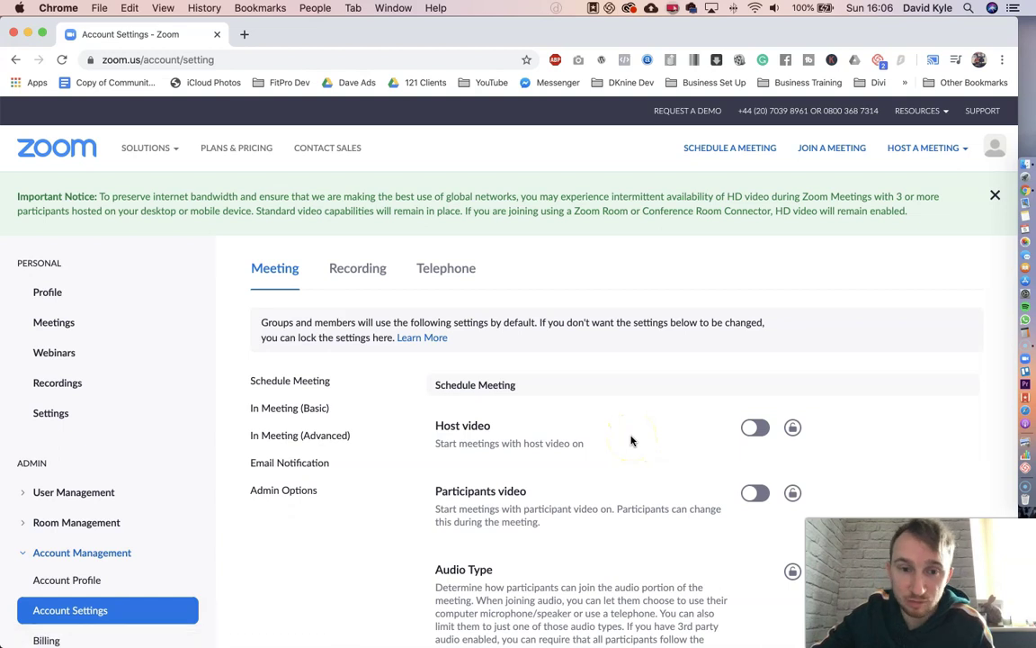
pyautogui.click(292, 436)
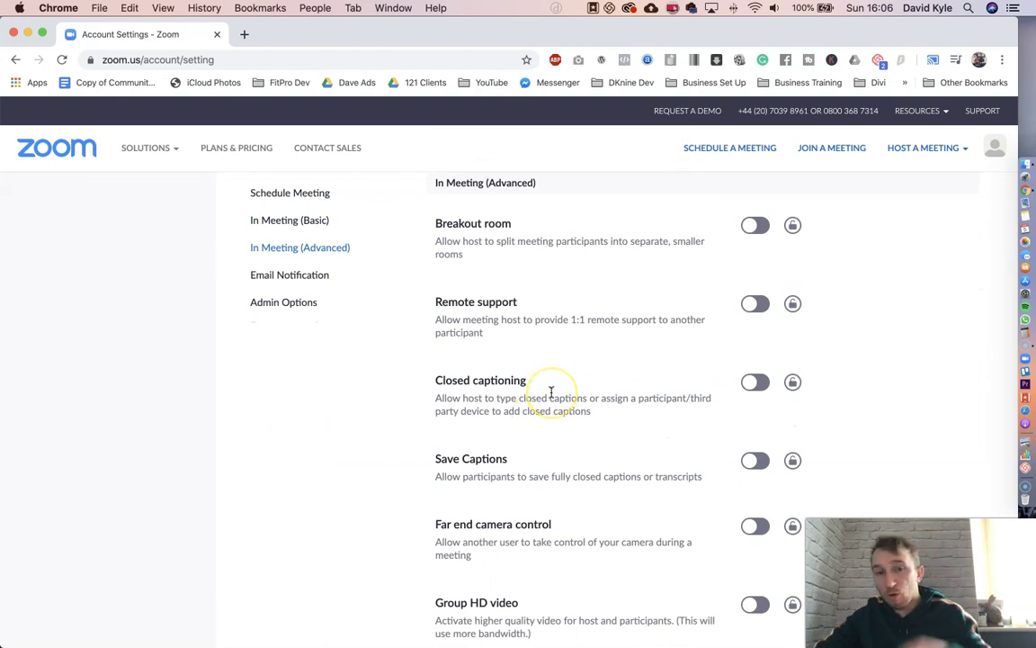
pyautogui.scroll(-10, 551, 393)
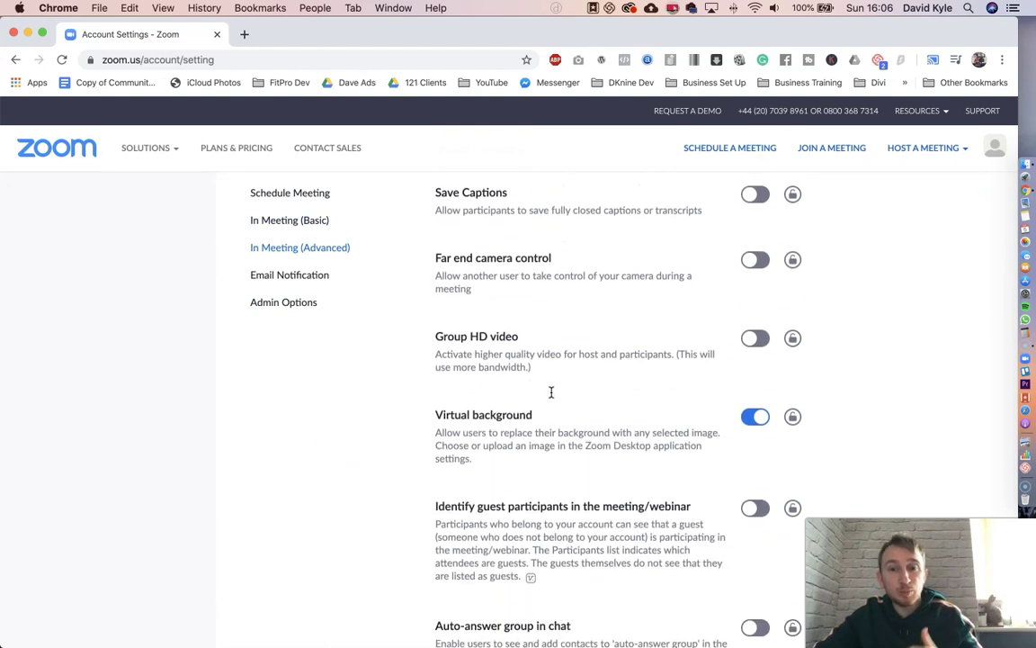
pyautogui.scroll(-10, 550, 396)
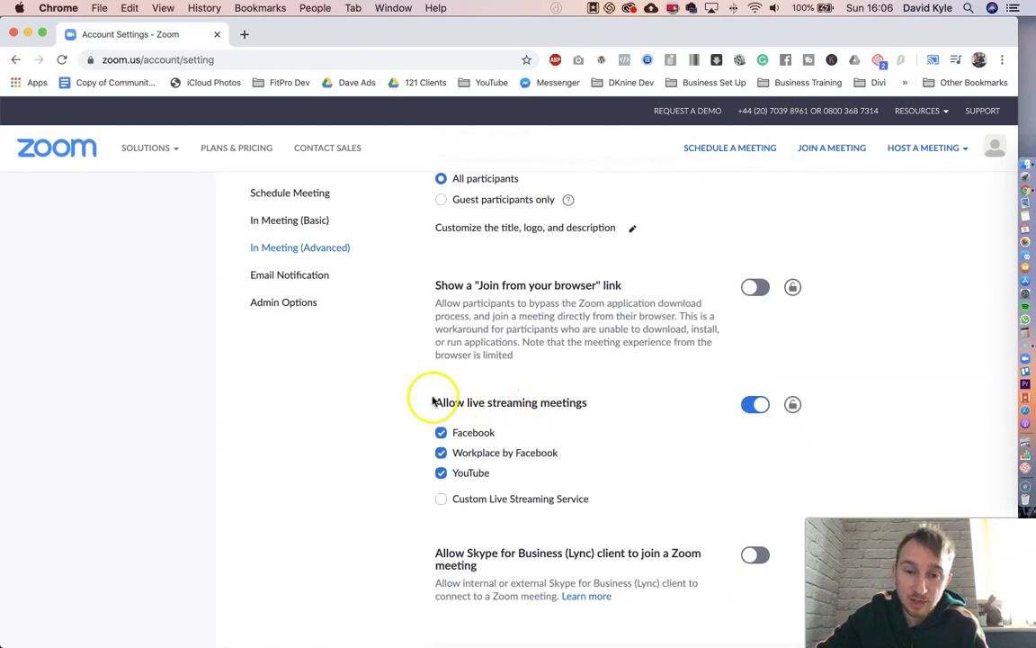
pyautogui.moveTo(430, 400); pyautogui.dragTo(559, 405)
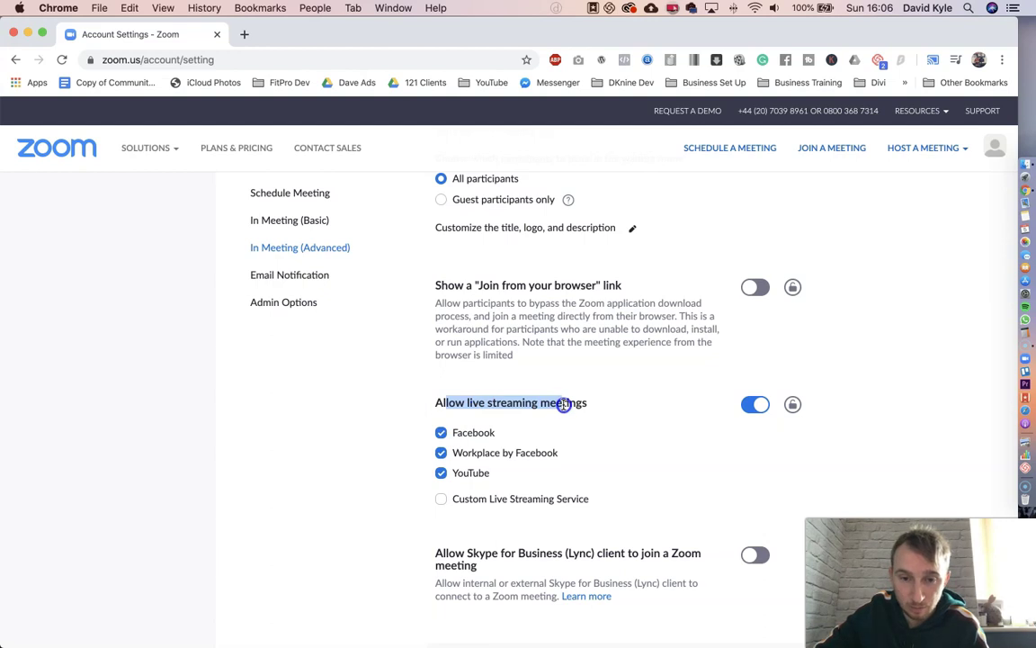
# Turn the Allow live streaming meetings setting off and on again, confirming the change for all groups and users
pyautogui.click(756, 405)
pyautogui.click(608, 326)
pyautogui.moveTo(434, 403); pyautogui.dragTo(584, 401)
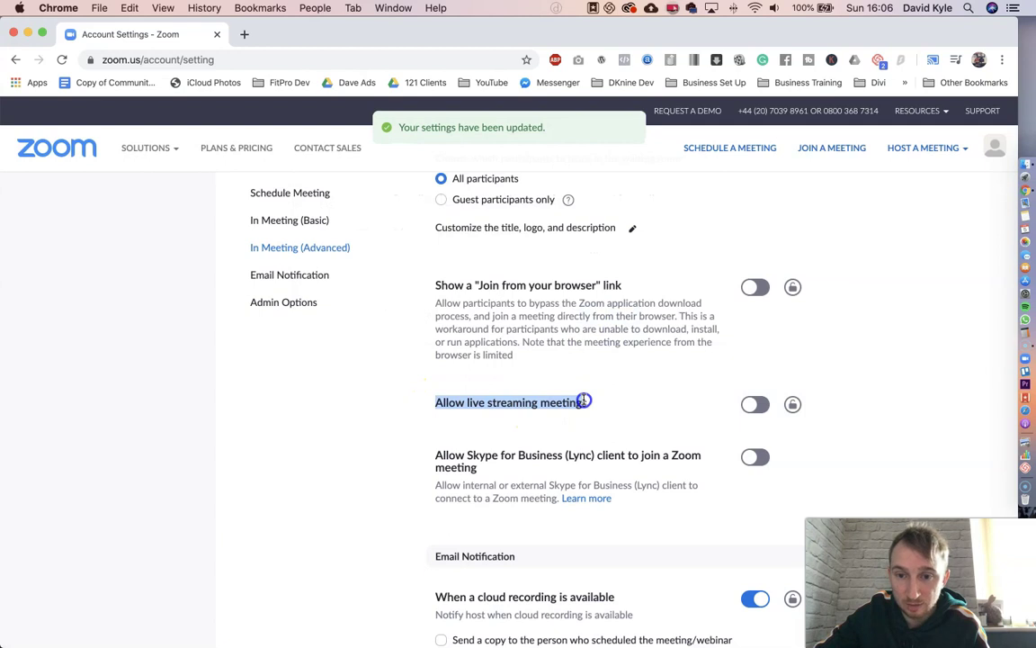
pyautogui.click(754, 404)
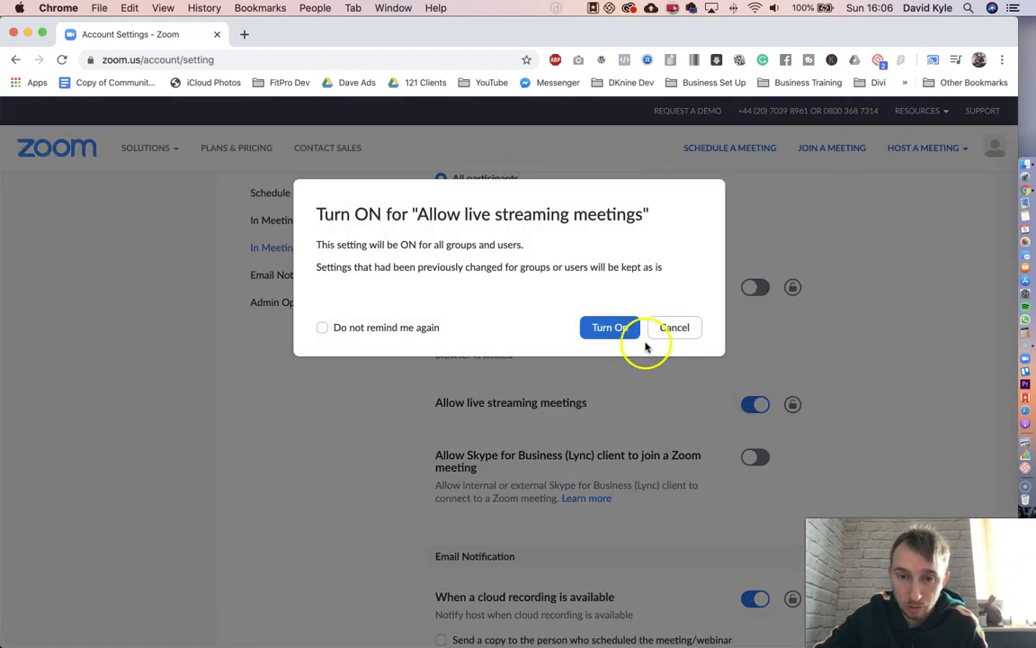
pyautogui.click(610, 327)
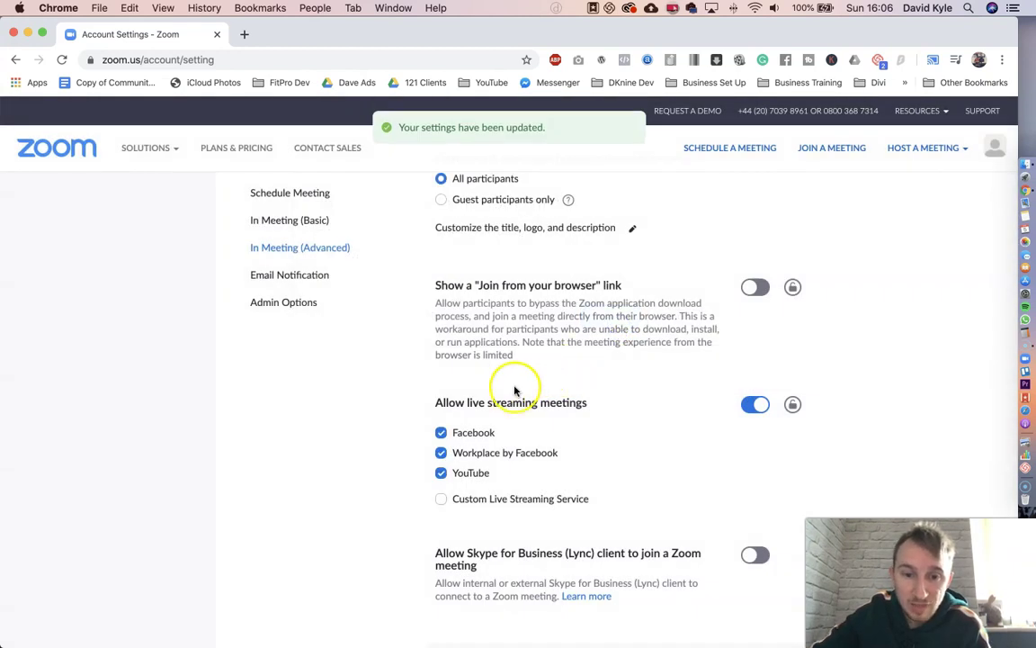
# Enable Custom Live Streaming Service under Allow live streaming meetings, leave its instructions blank and save the setting
pyautogui.click(441, 502)
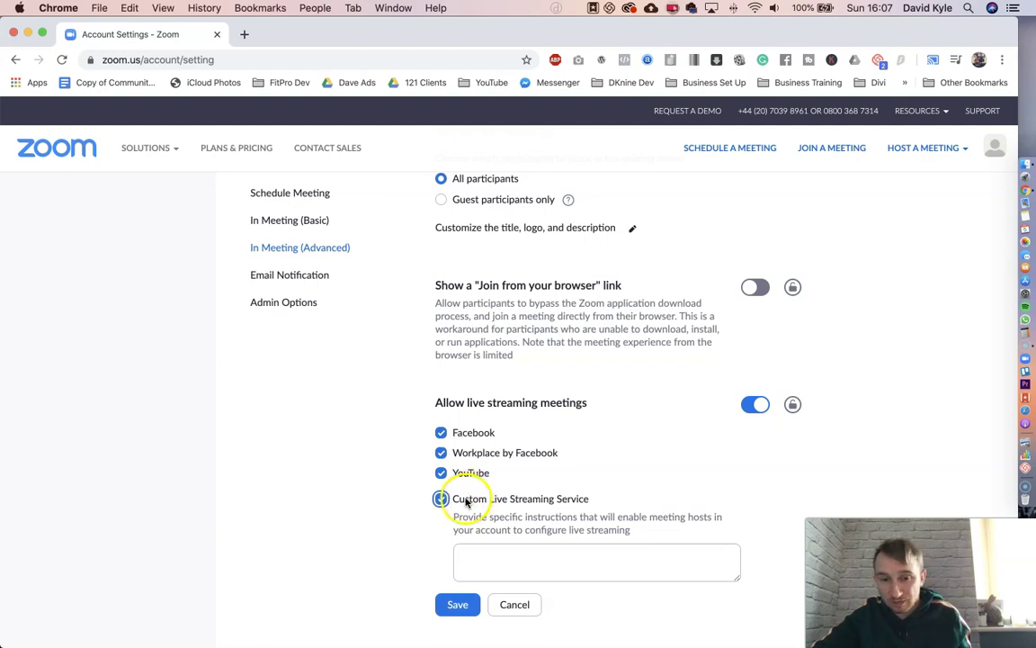
pyautogui.click(466, 502)
pyautogui.click(466, 502)
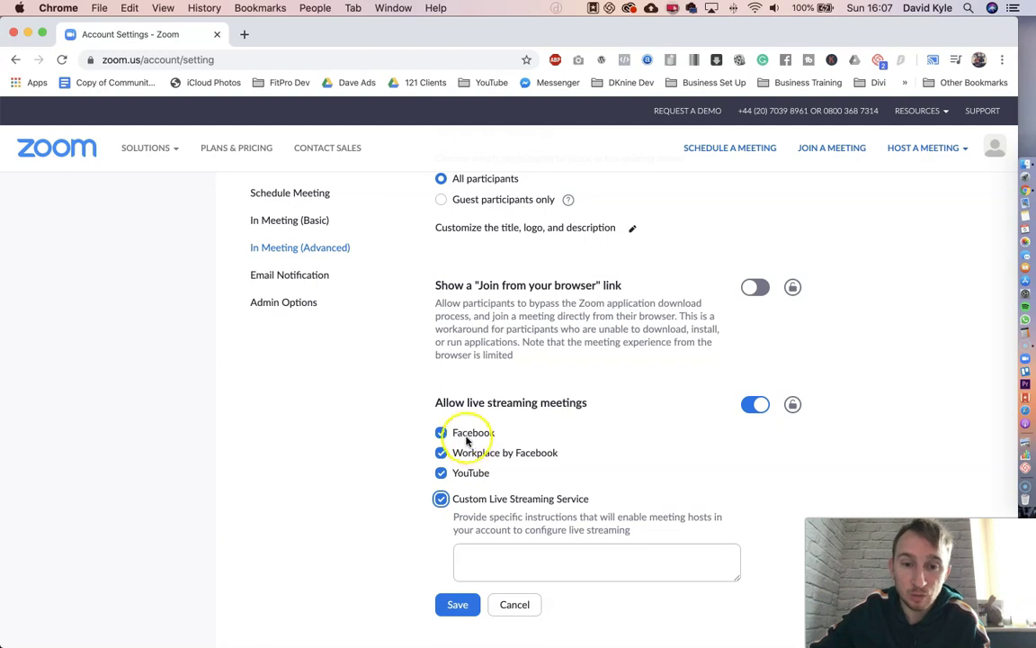
pyautogui.click(458, 604)
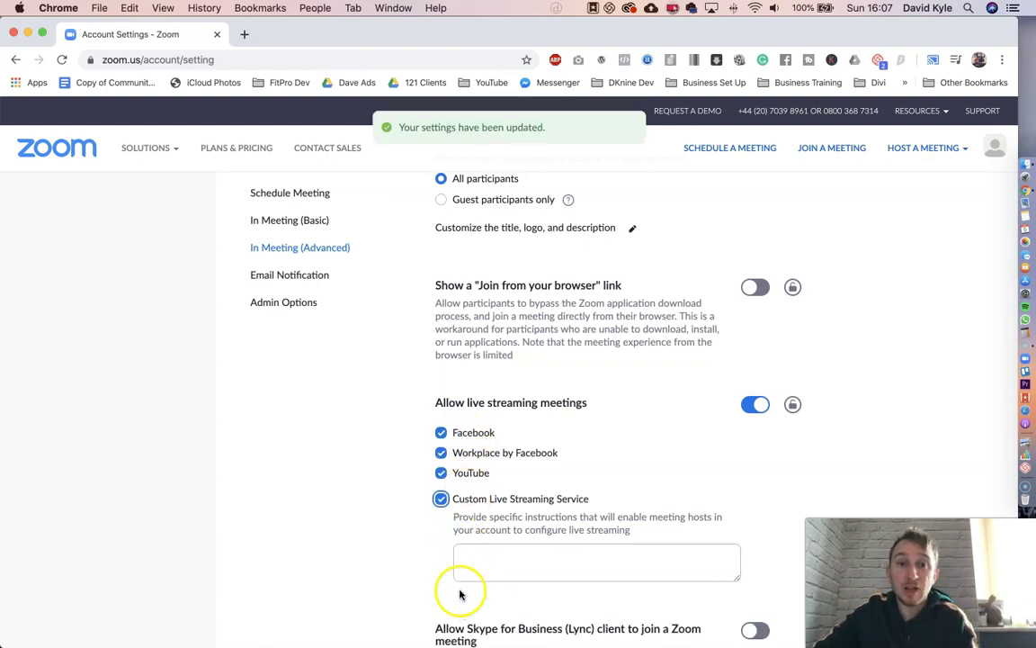
pyautogui.click(468, 559)
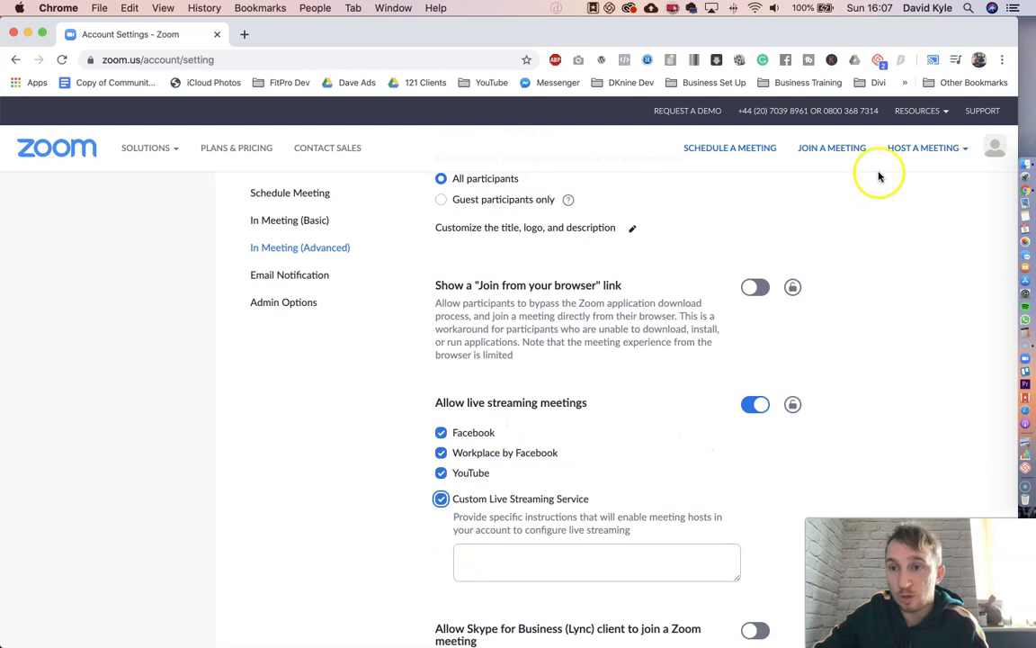
# Host a meeting with video on and allow the browser to open it in the Zoom desktop app
pyautogui.moveTo(919, 149)
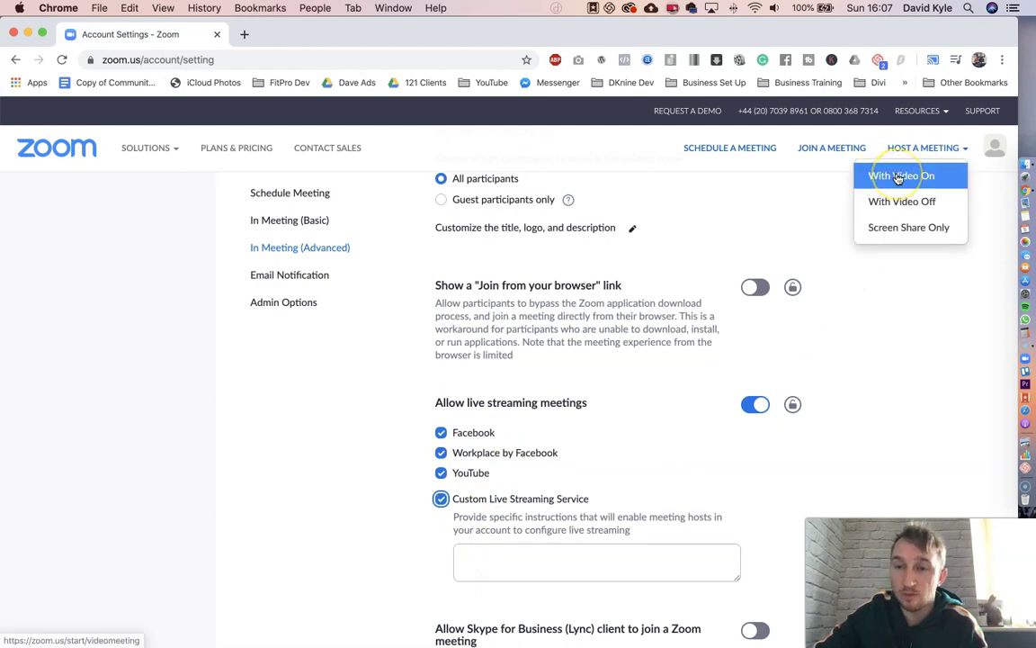
pyautogui.click(898, 177)
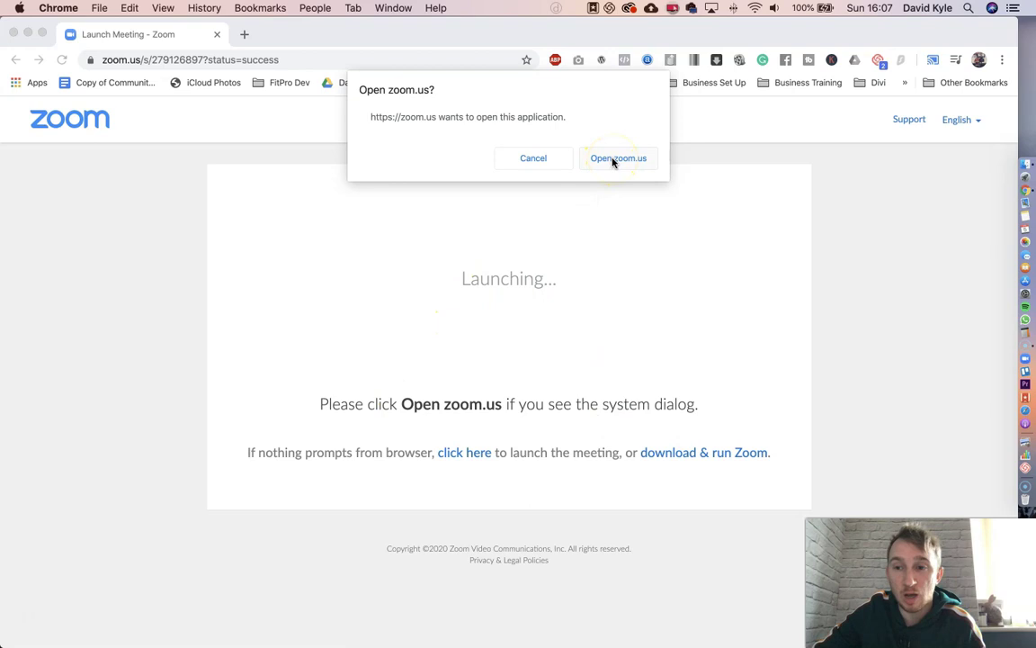
pyautogui.click(615, 159)
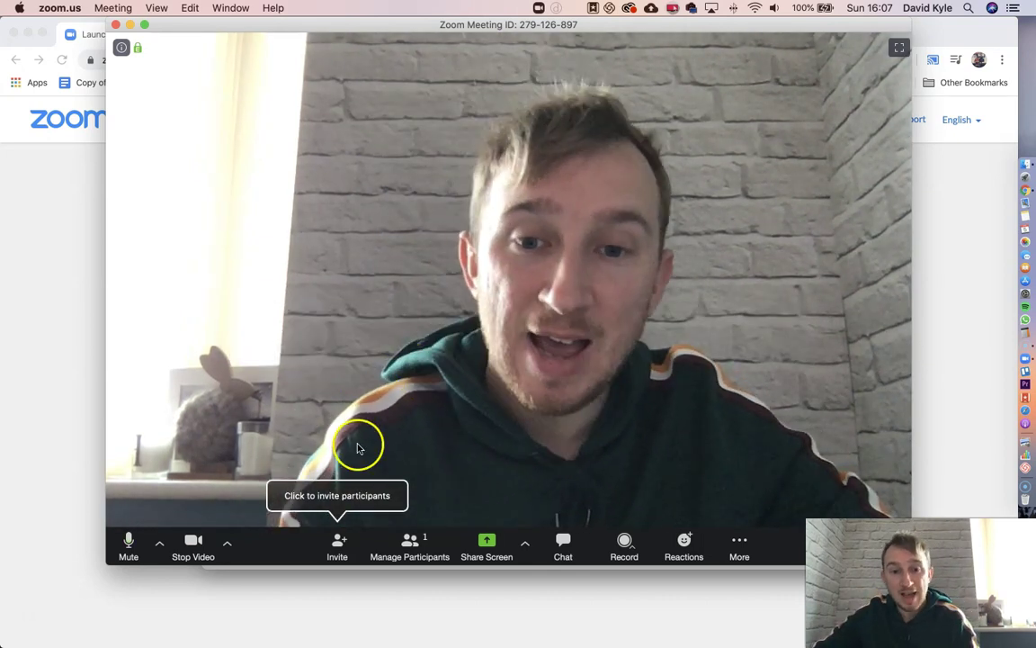
# View the meeting's participant invitation window with its contact, email and copy options, and close it
pyautogui.click(352, 539)
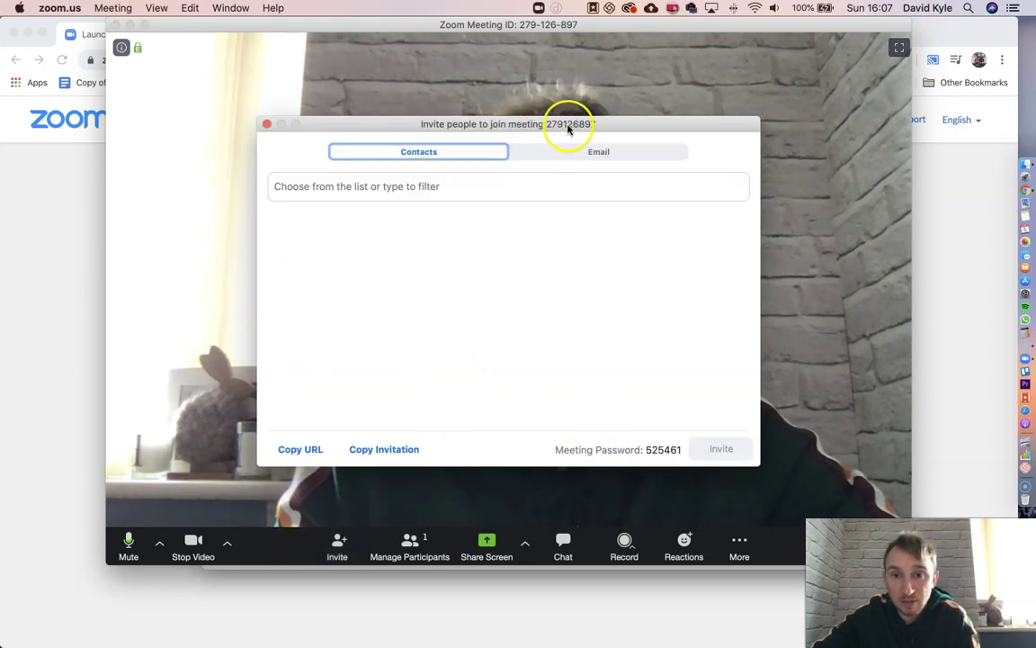
pyautogui.click(266, 123)
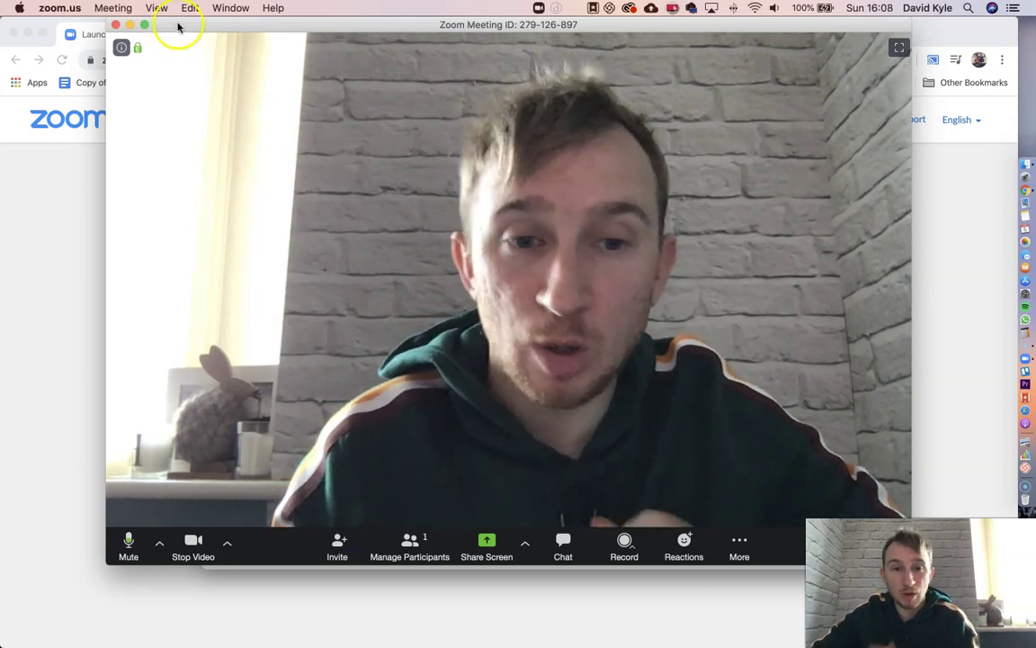
# End the current meeting for all participants and close the Zoom home window
pyautogui.click(113, 25)
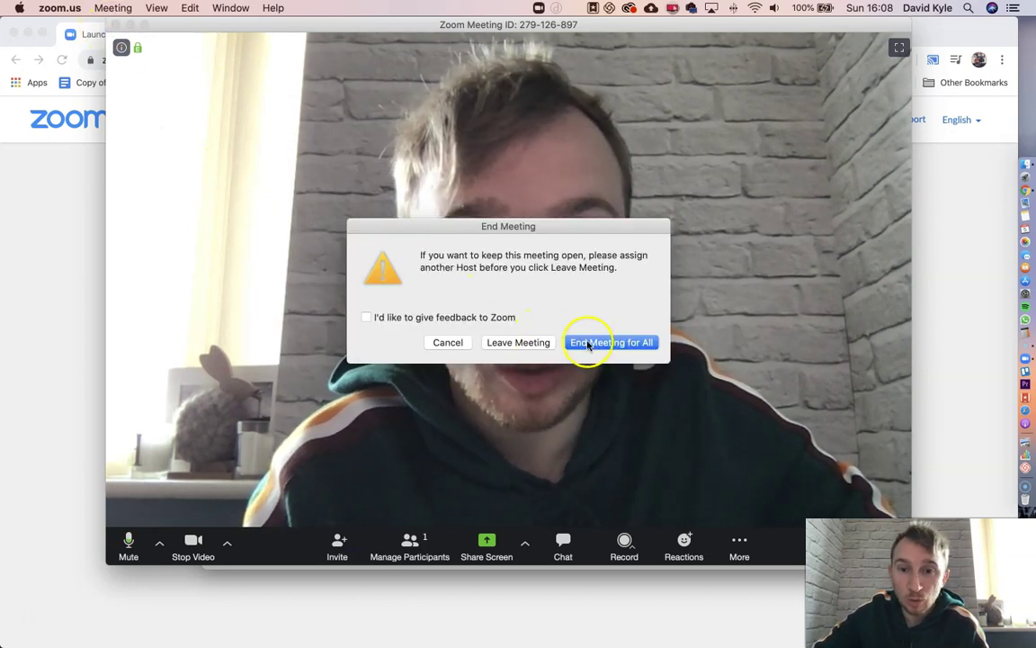
pyautogui.click(593, 343)
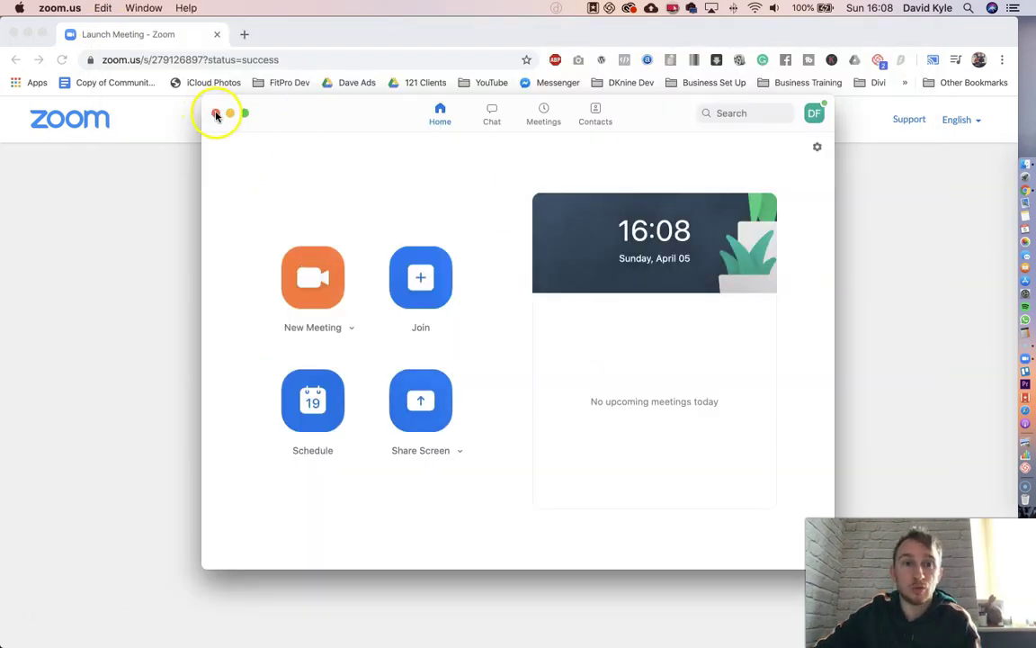
pyautogui.click(216, 112)
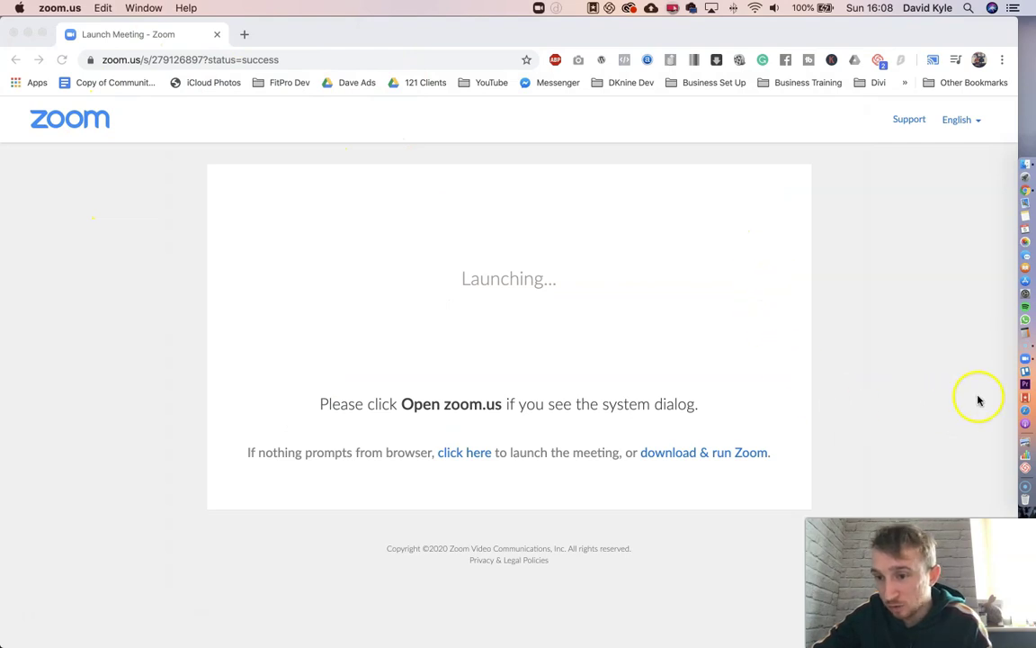
# Reopen the Zoom desktop app and start a new meeting from its home screen
pyautogui.click(1013, 361)
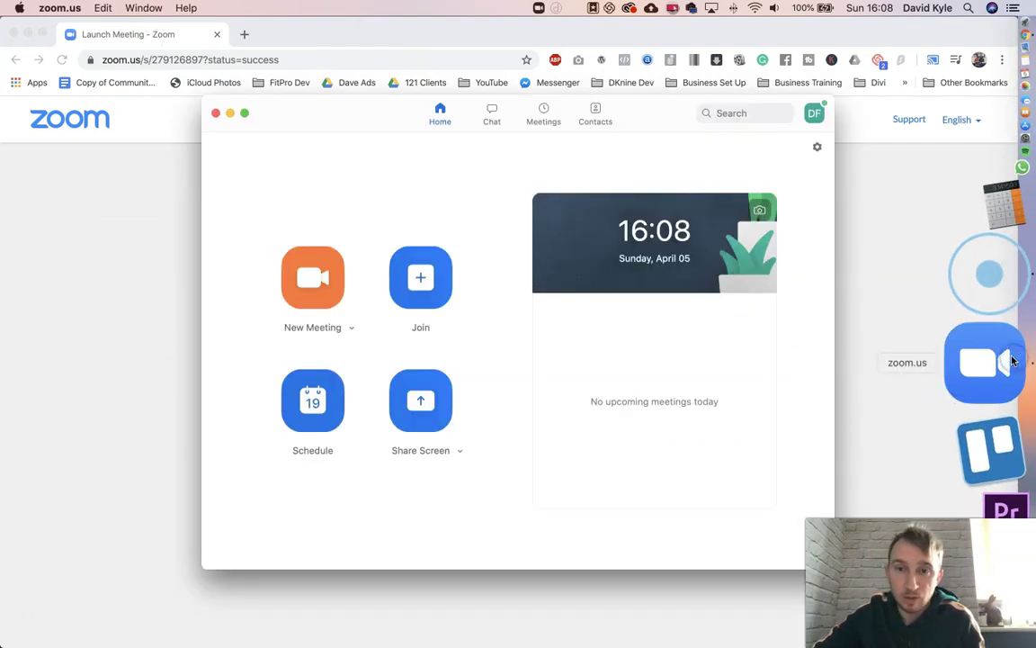
pyautogui.click(312, 253)
pyautogui.click(564, 231)
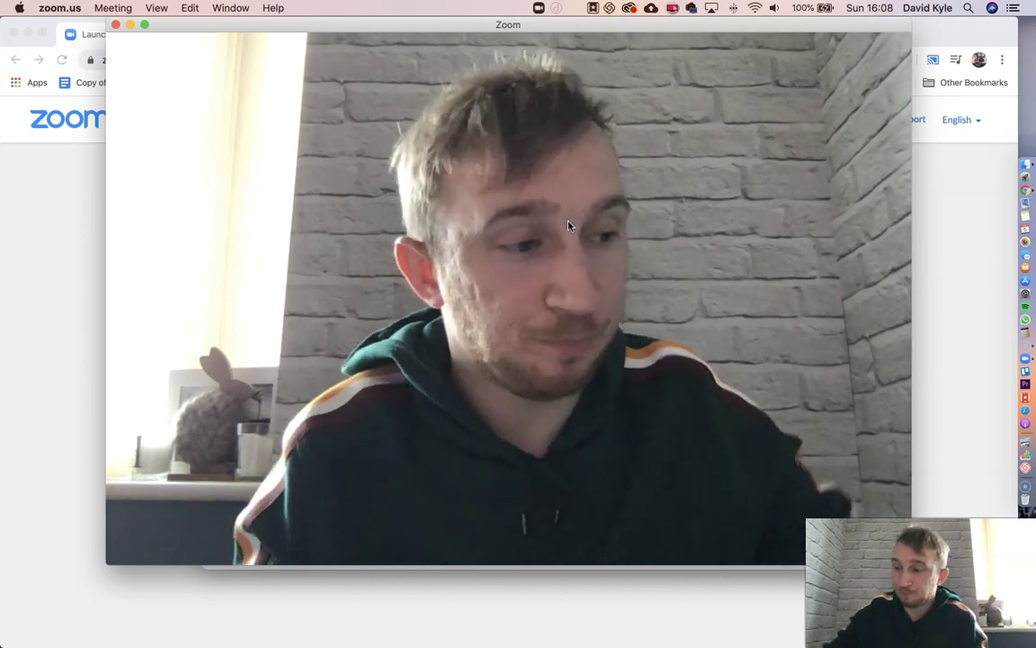
pyautogui.click(555, 331)
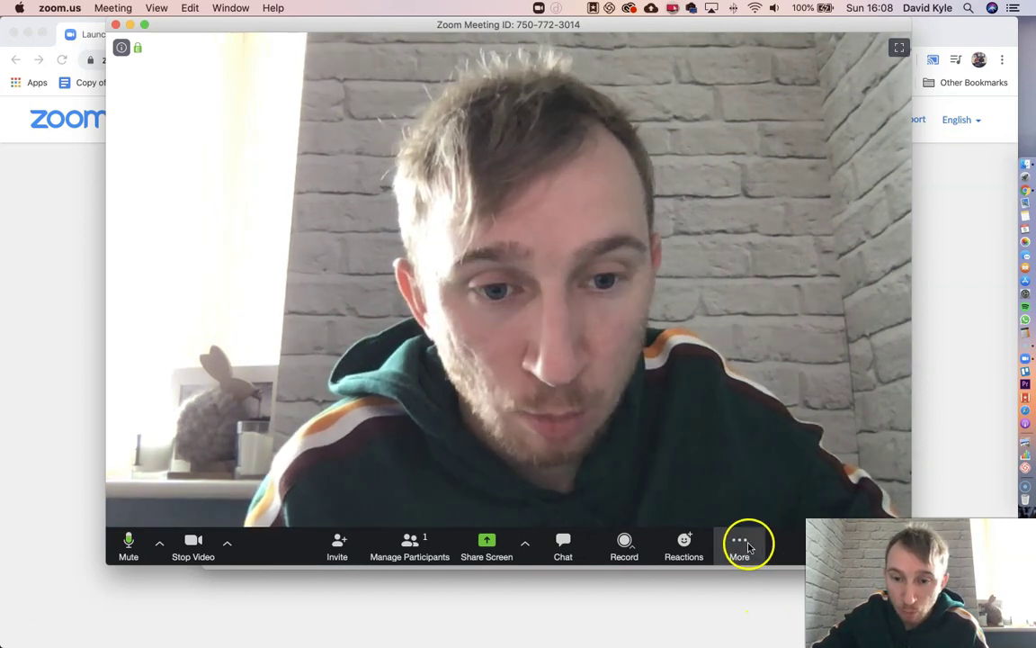
# Choose to stream the meeting live on YouTube, authorising Zoom with the personal Google account and the FitPro Lead Generation channel
pyautogui.click(741, 545)
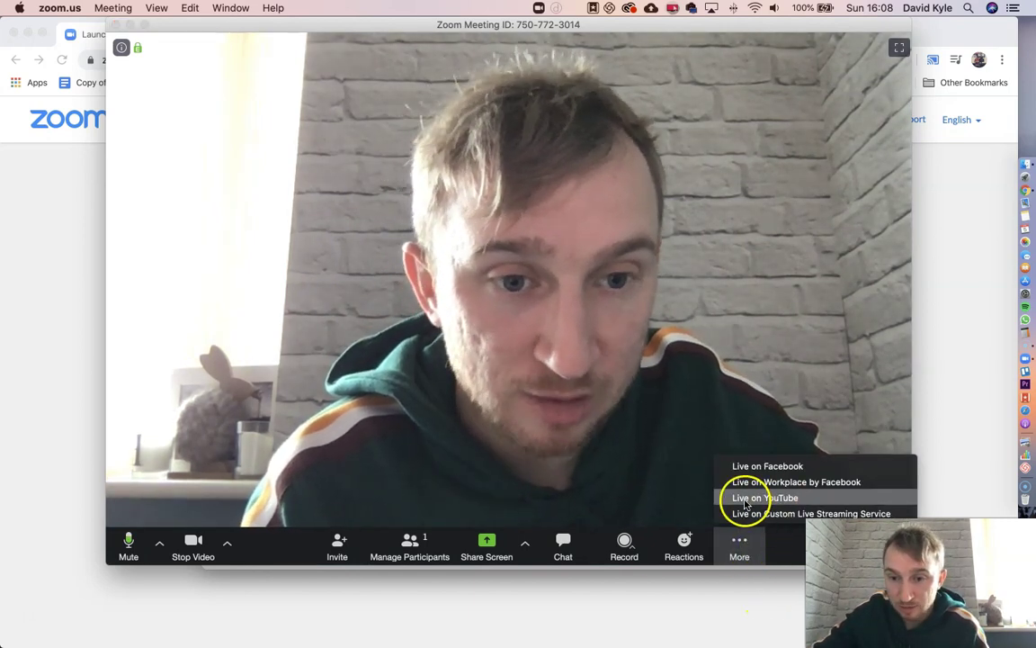
pyautogui.click(760, 499)
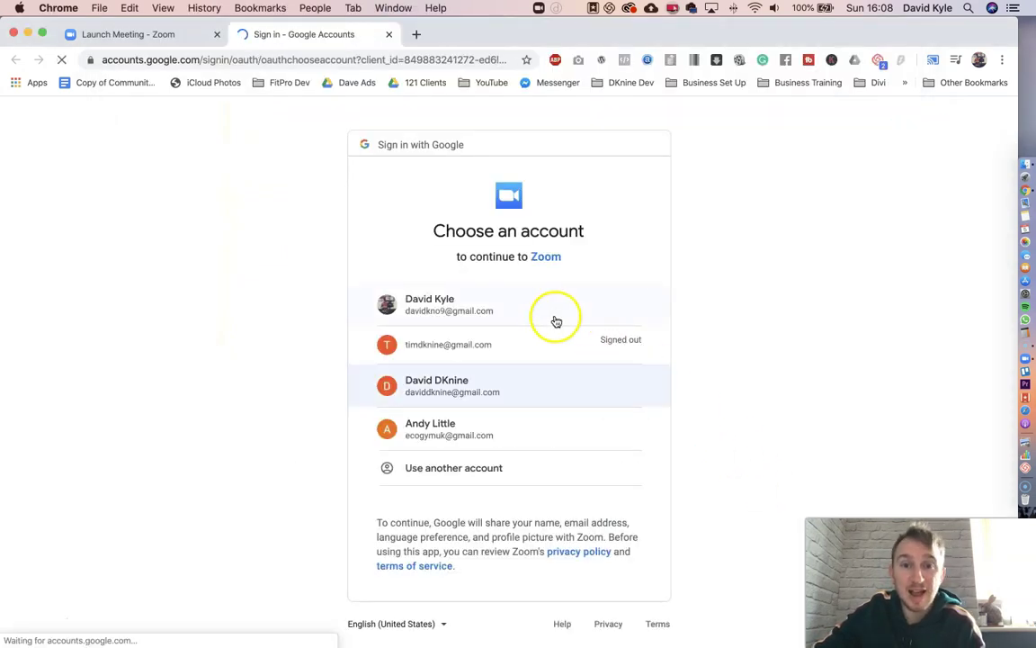
pyautogui.click(436, 310)
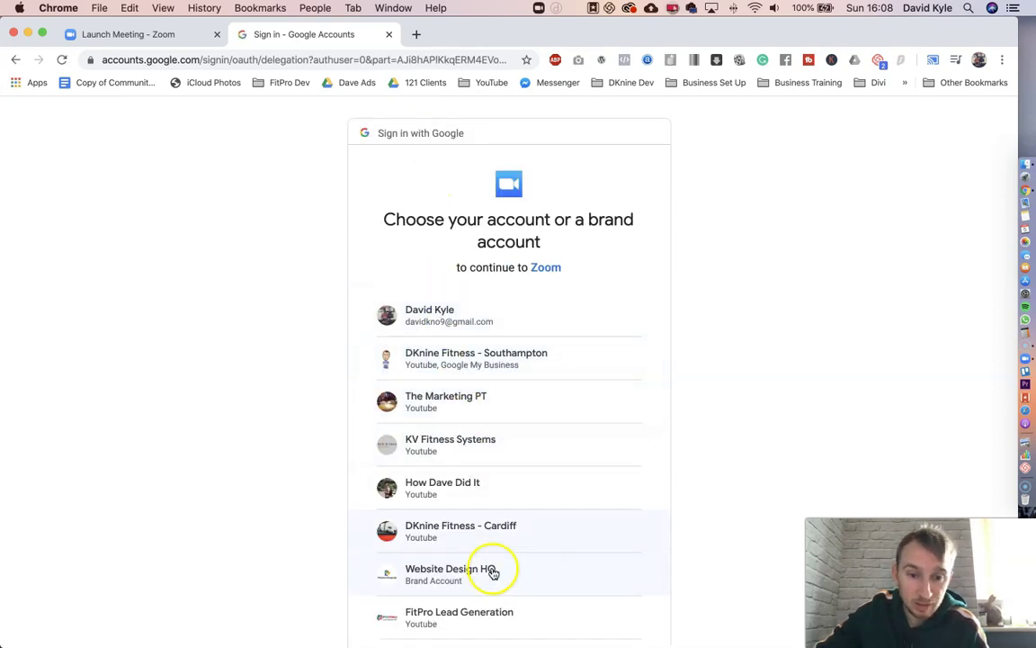
pyautogui.click(440, 619)
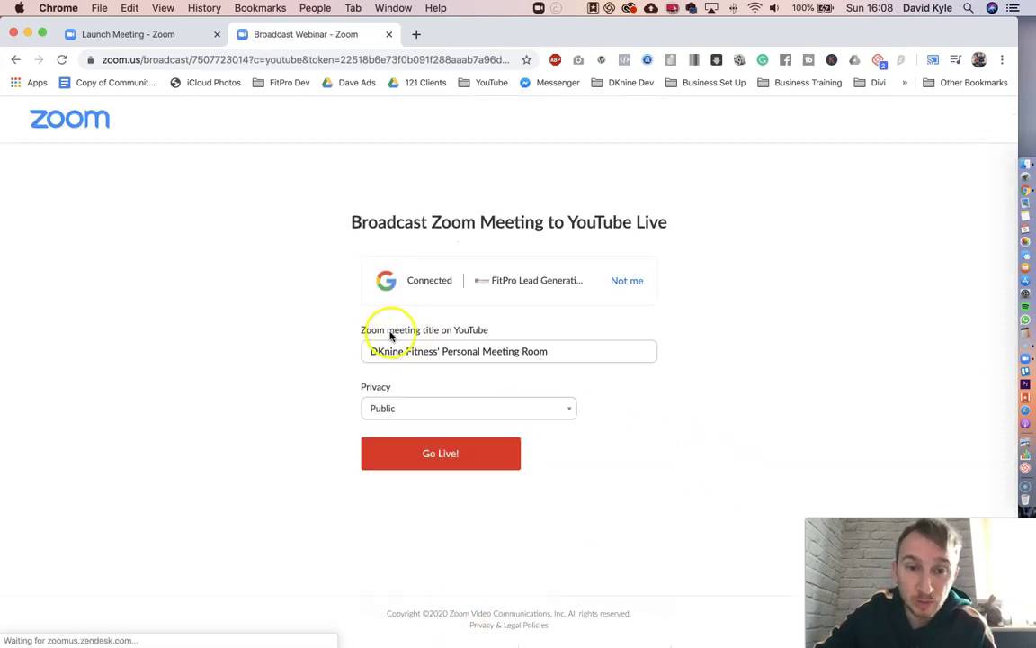
# Title the YouTube broadcast "Test For The Zoom YouTube Video", keep its privacy Public and go live
pyautogui.tripleClick(452, 355)
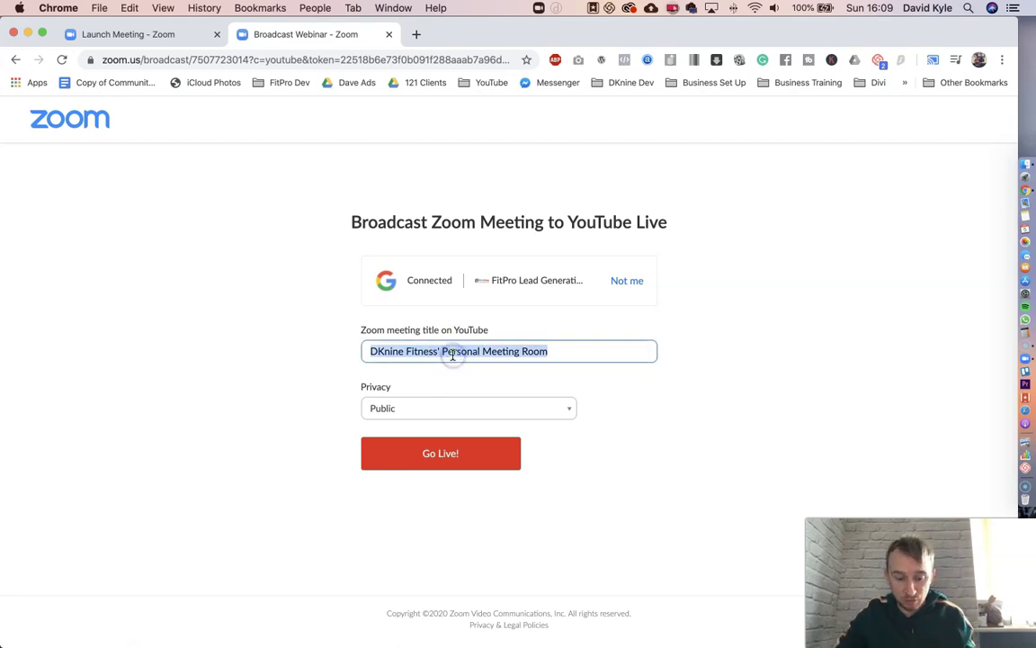
pyautogui.write('Test For The Zoom YouTube Video')
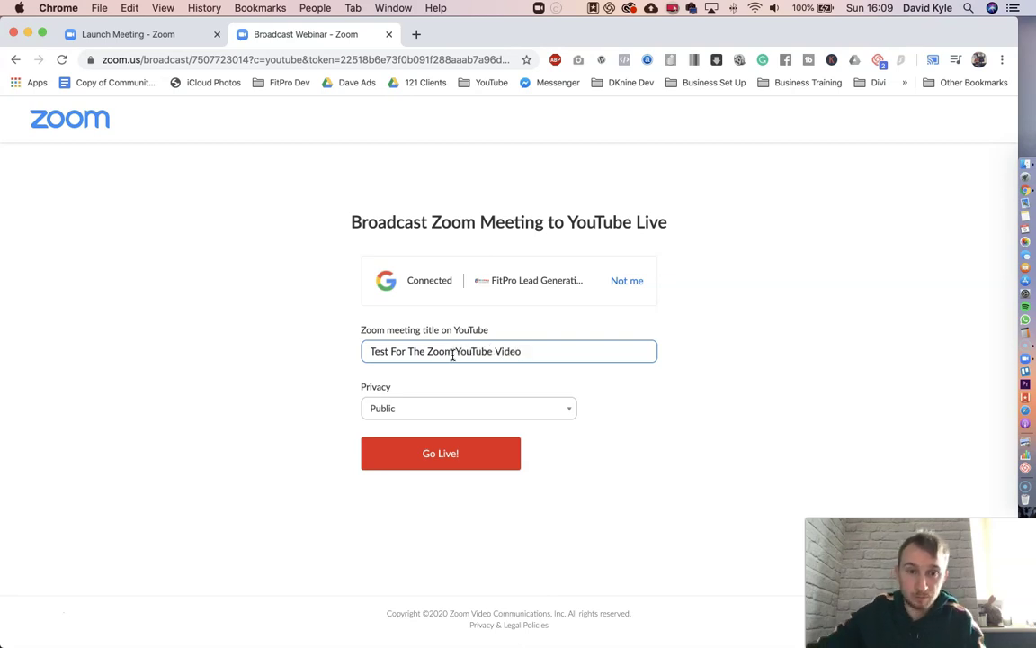
pyautogui.click(429, 456)
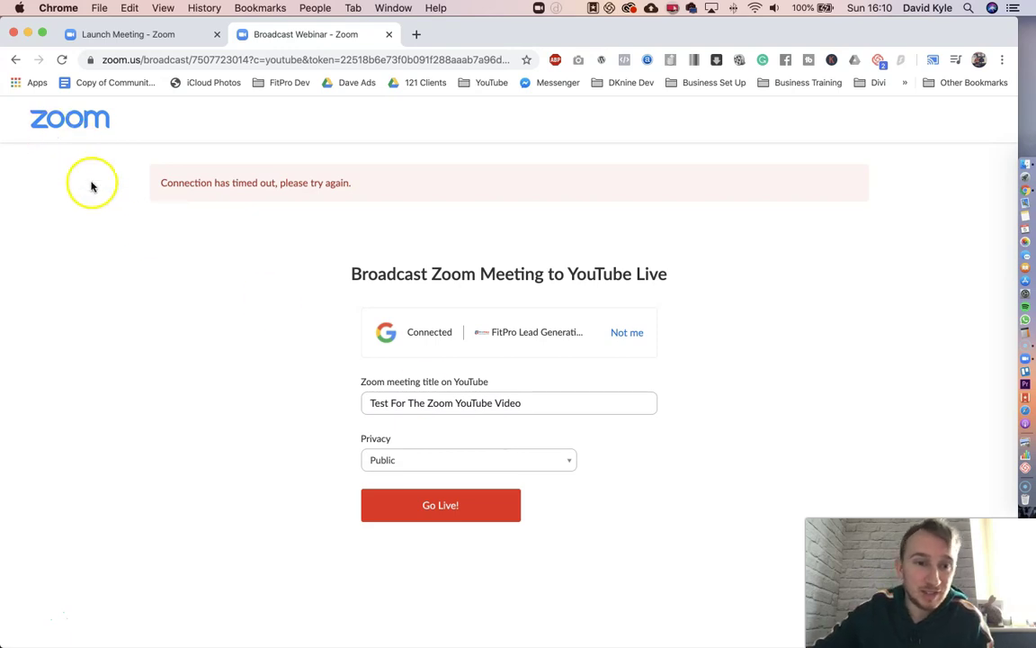
pyautogui.click(451, 518)
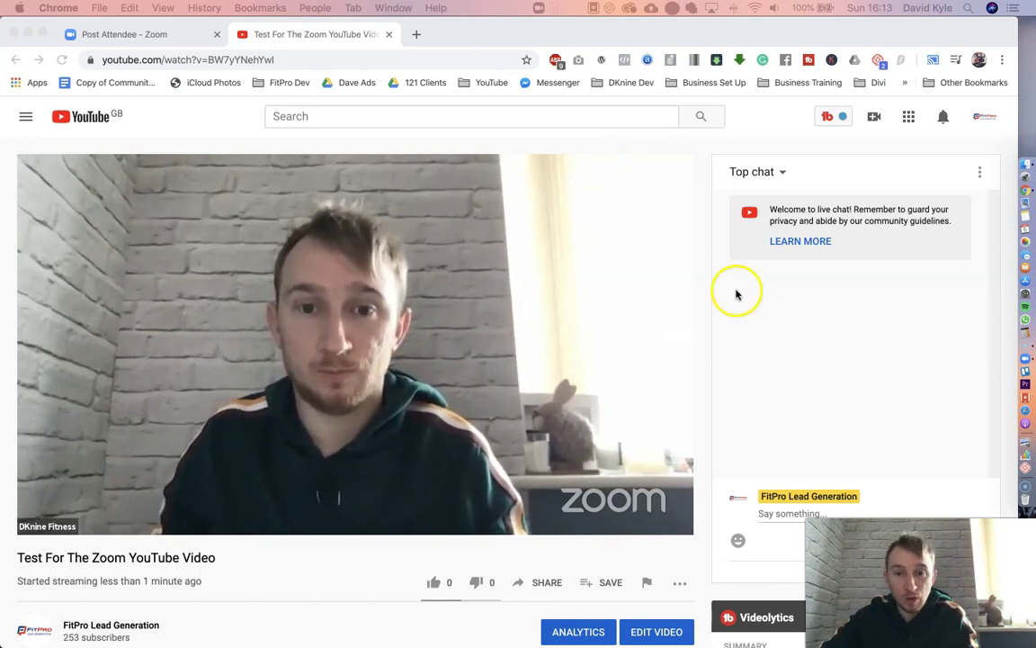
# View the live broadcast's YouTube page and bring the streaming Zoom meeting window to the front
pyautogui.click(295, 564)
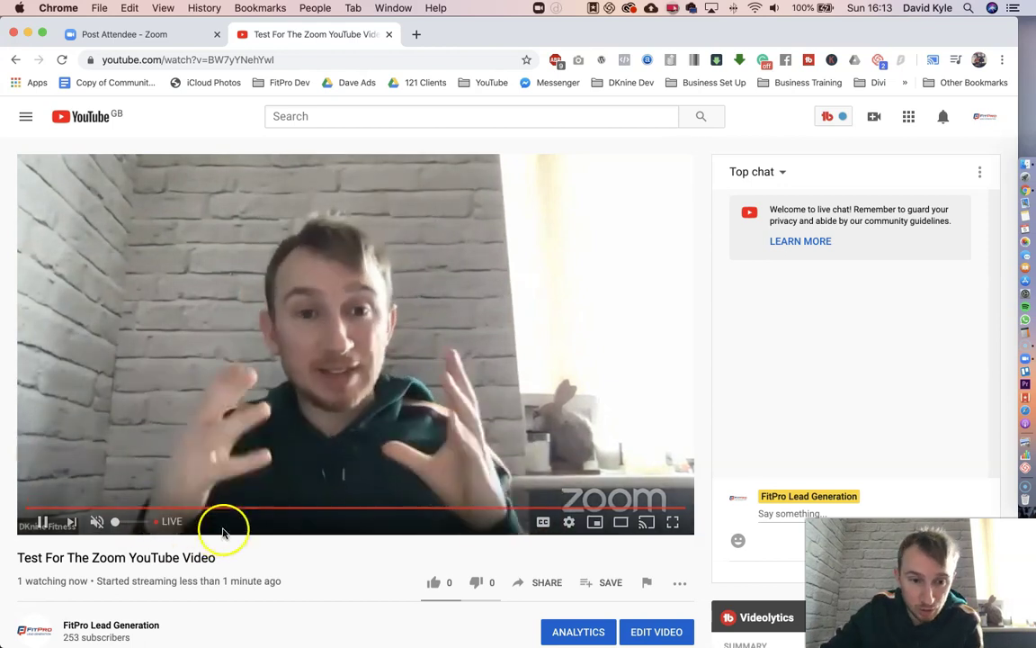
pyautogui.hotkey('ctrl', 'Up')
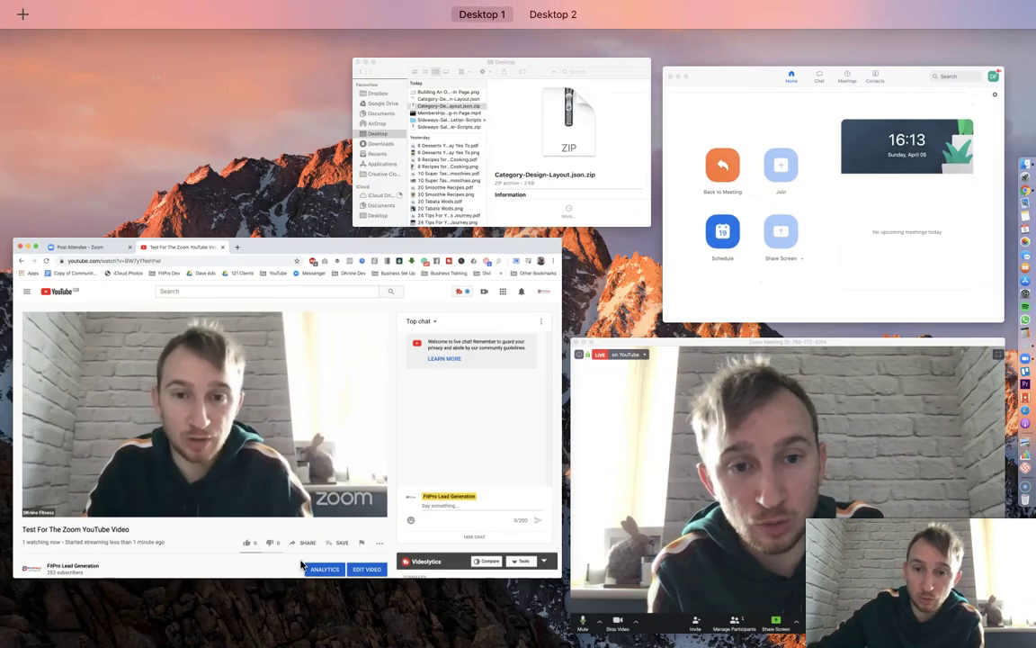
pyautogui.click(762, 497)
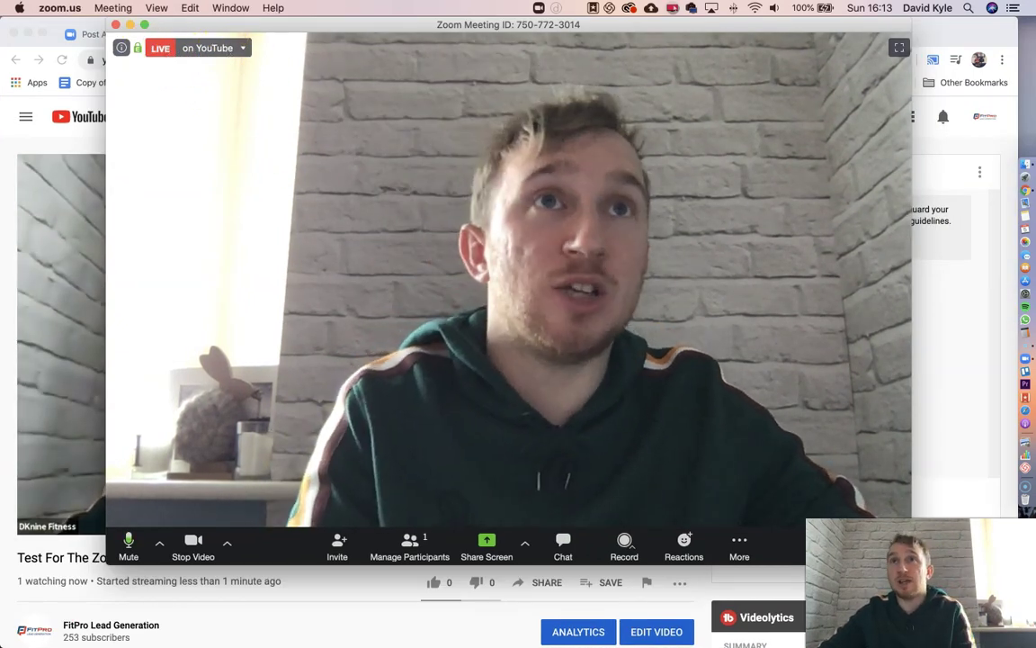
# Reload the FitPro Lead Generation channel page, examine its current live streams and close the channel page
pyautogui.moveTo(405, 118); pyautogui.dragTo(405, 32)
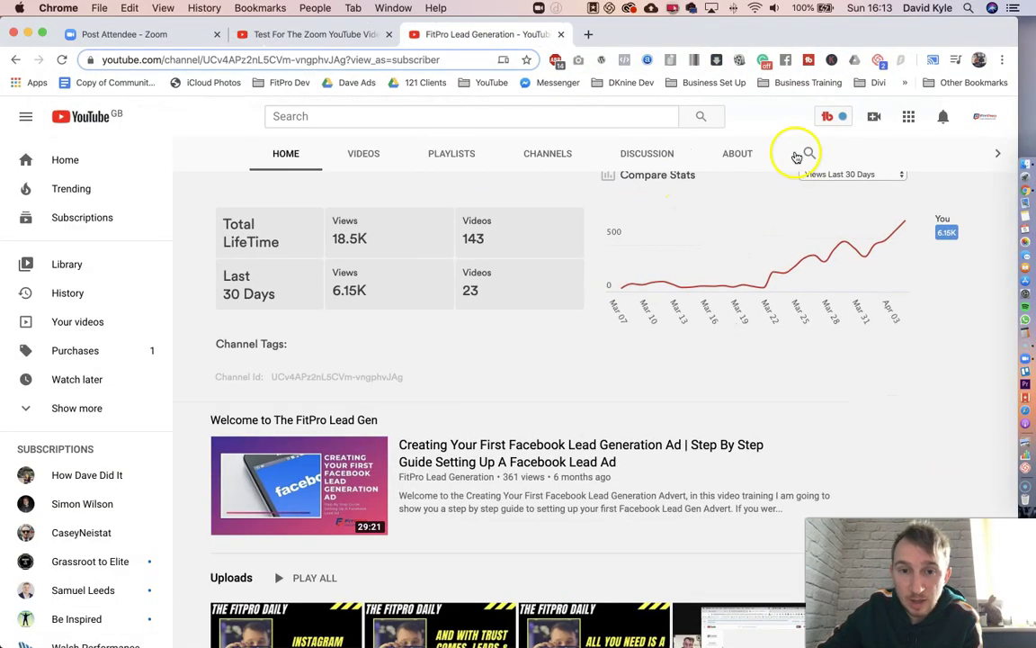
pyautogui.click(428, 59)
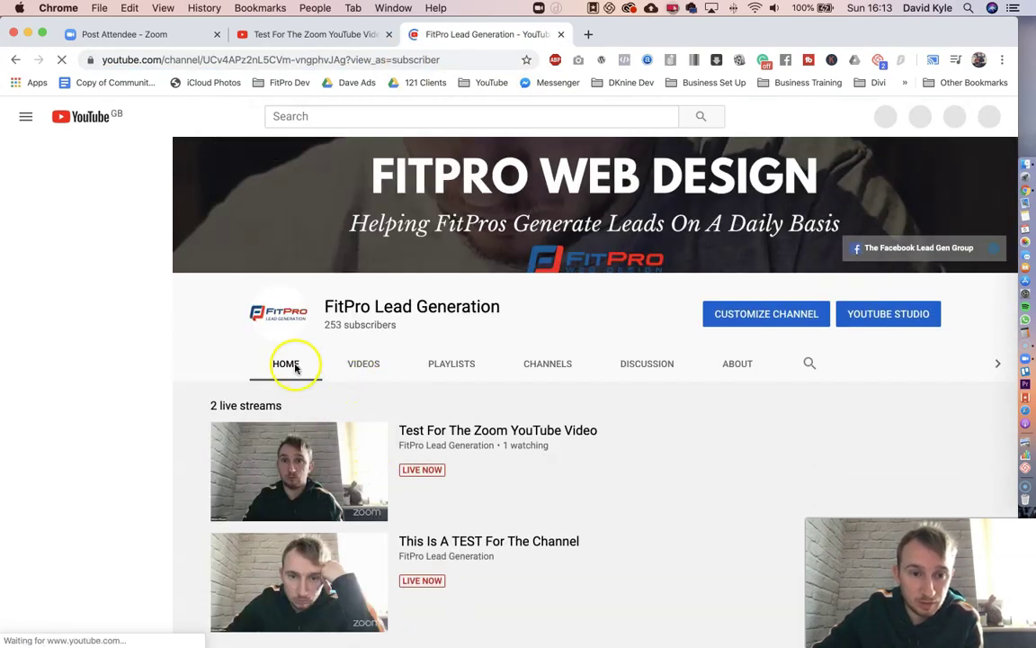
pyautogui.scroll(-3, 307, 398)
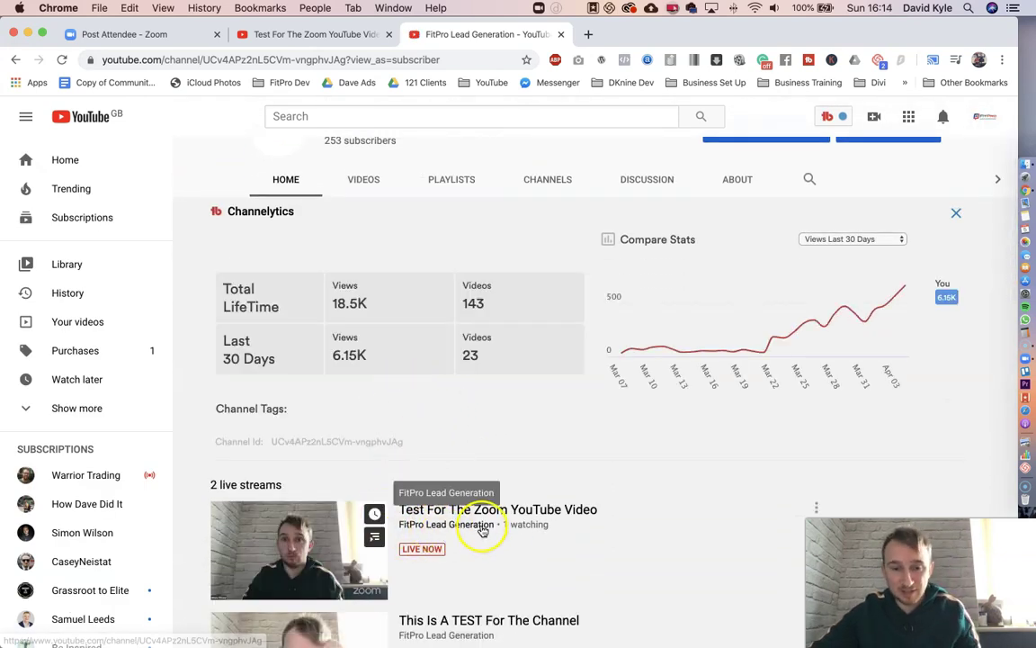
pyautogui.scroll(-2, 462, 509)
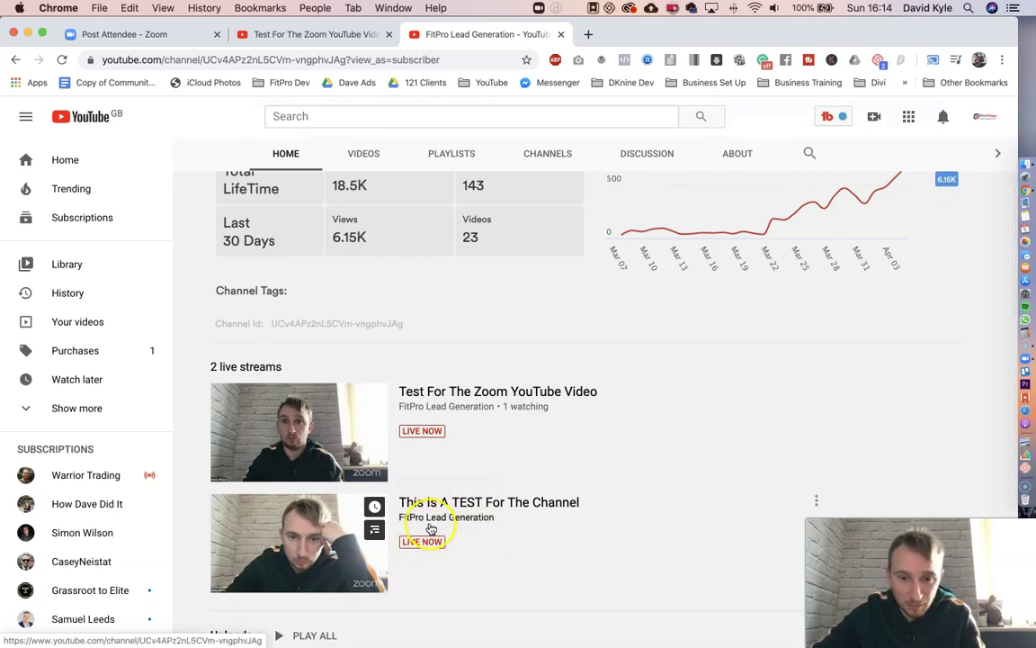
pyautogui.scroll(1, 365, 452)
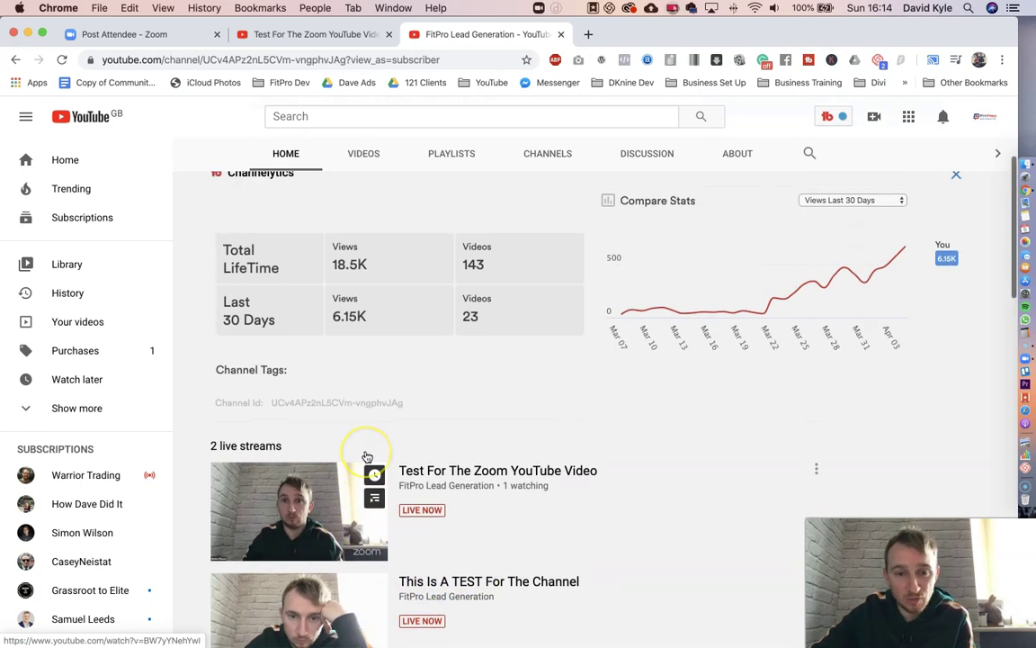
pyautogui.scroll(-1, 363, 458)
pyautogui.scroll(4, 349, 469)
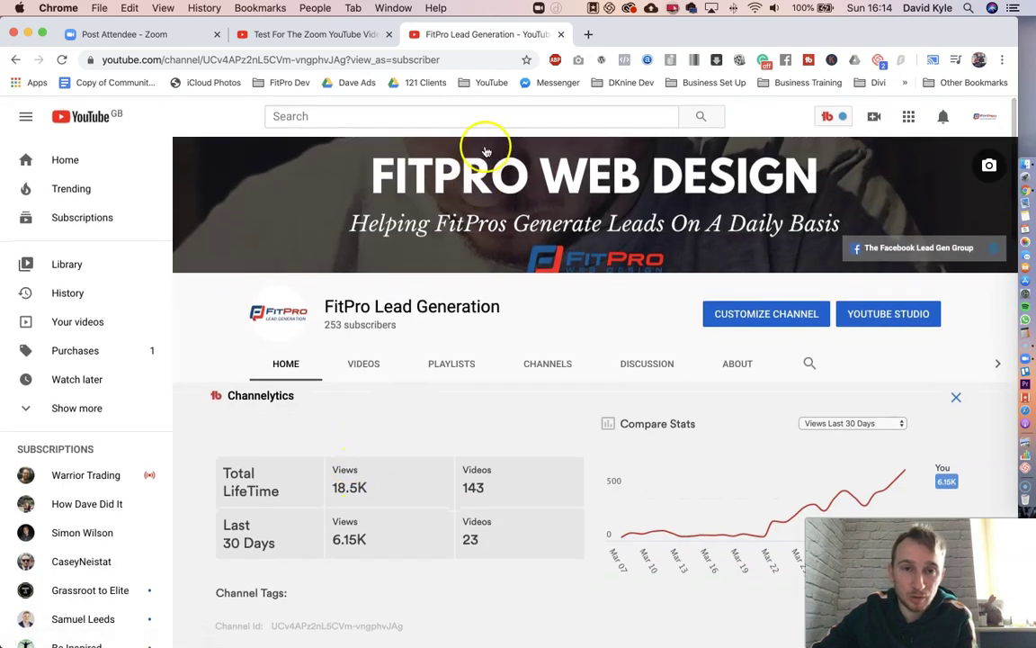
pyautogui.click(560, 34)
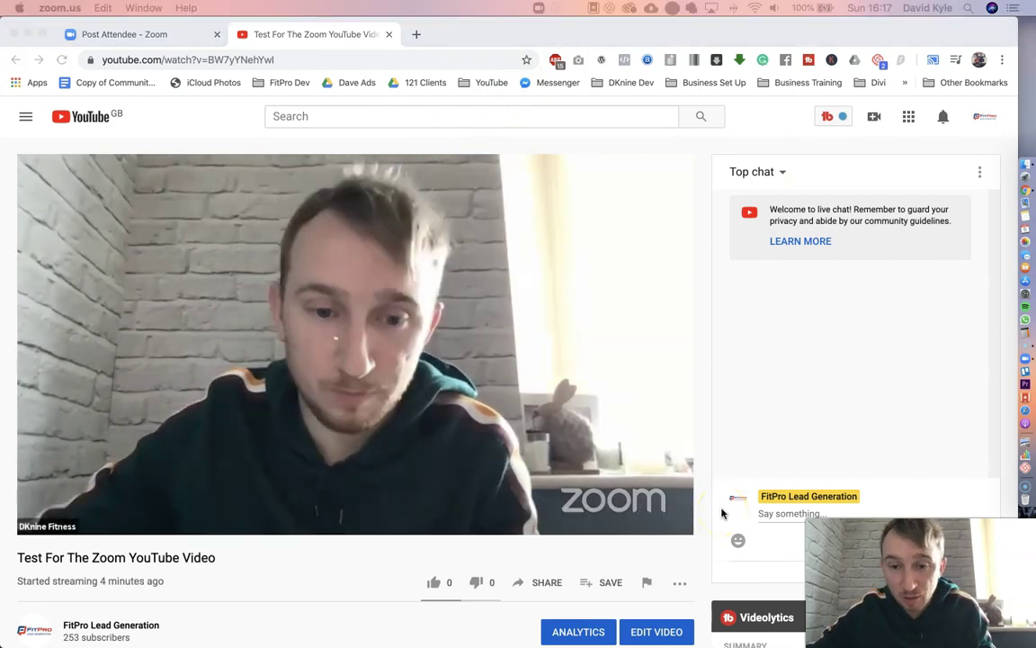
# Open YouTube's live streaming dashboard and begin a new stream without copying the last used settings
pyautogui.click(709, 484)
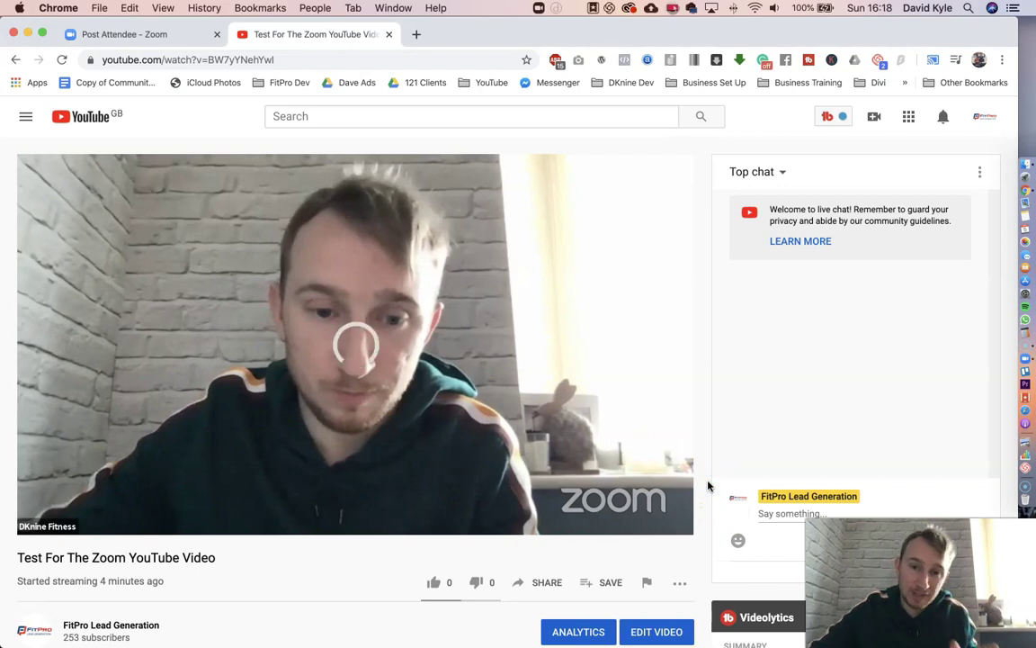
pyautogui.click(875, 119)
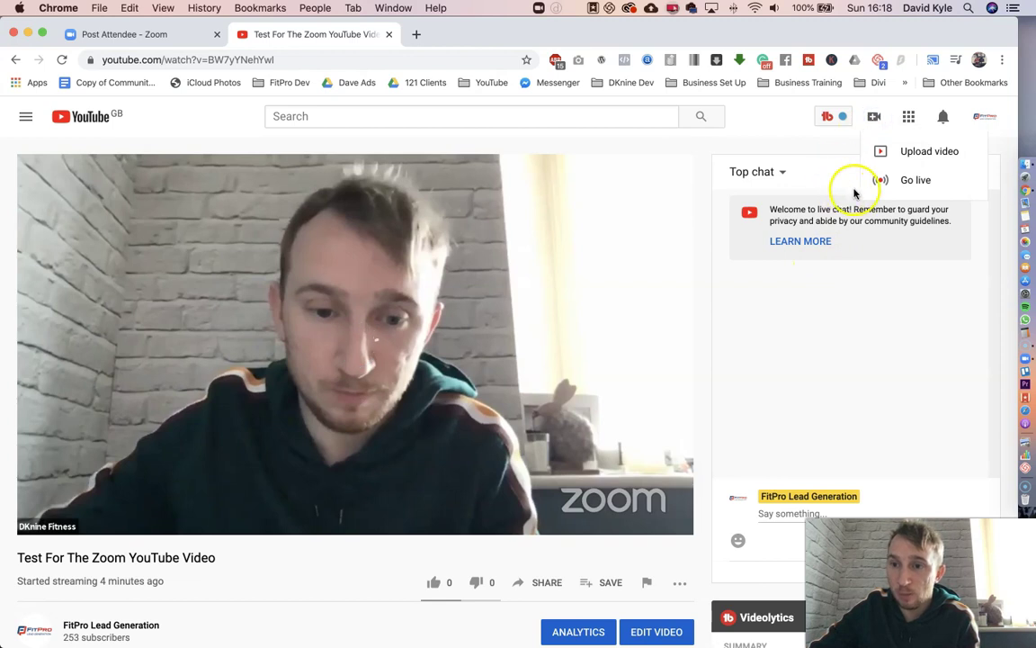
pyautogui.click(910, 180)
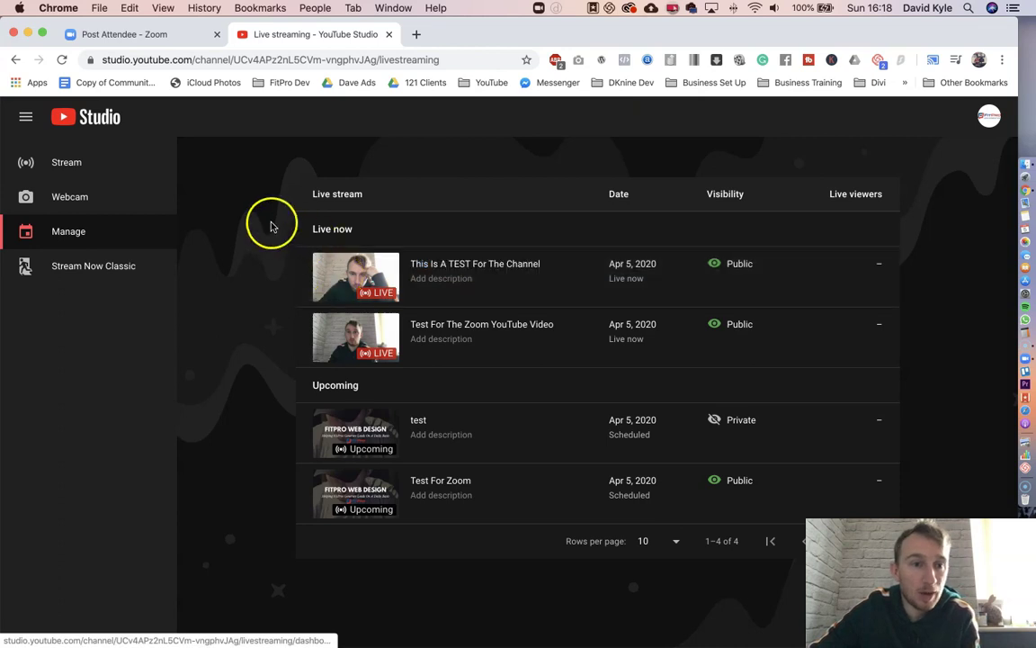
pyautogui.click(49, 166)
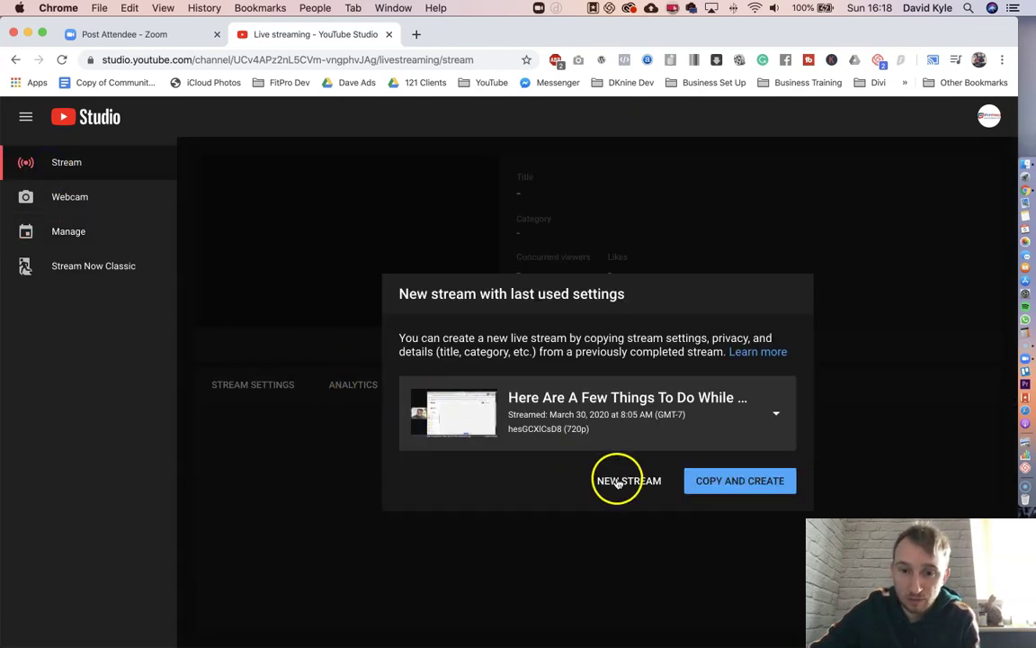
pyautogui.click(613, 481)
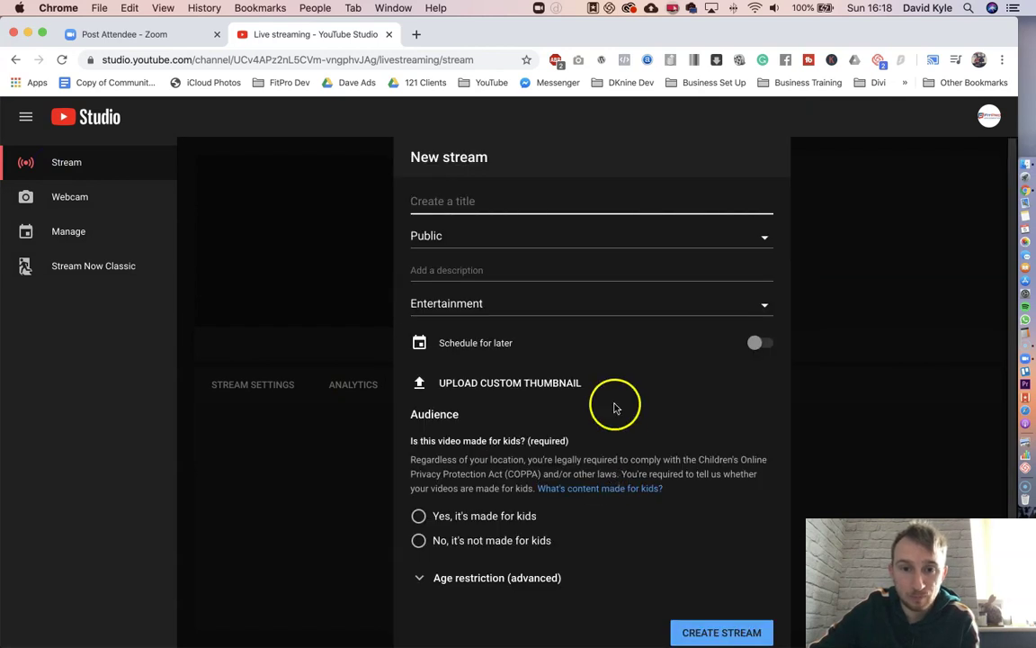
# Create a Public stream titled "Test For Zoom", marked as not made for kids, and open its sharing link
pyautogui.click(486, 203)
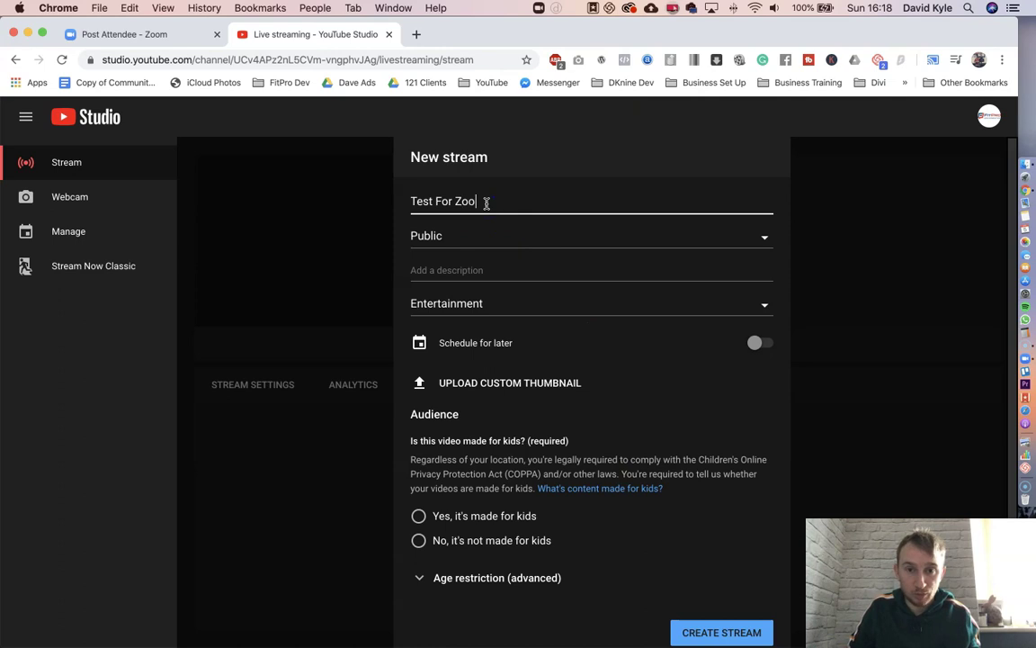
pyautogui.doubleClick(456, 545)
pyautogui.click(456, 545)
pyautogui.click(709, 630)
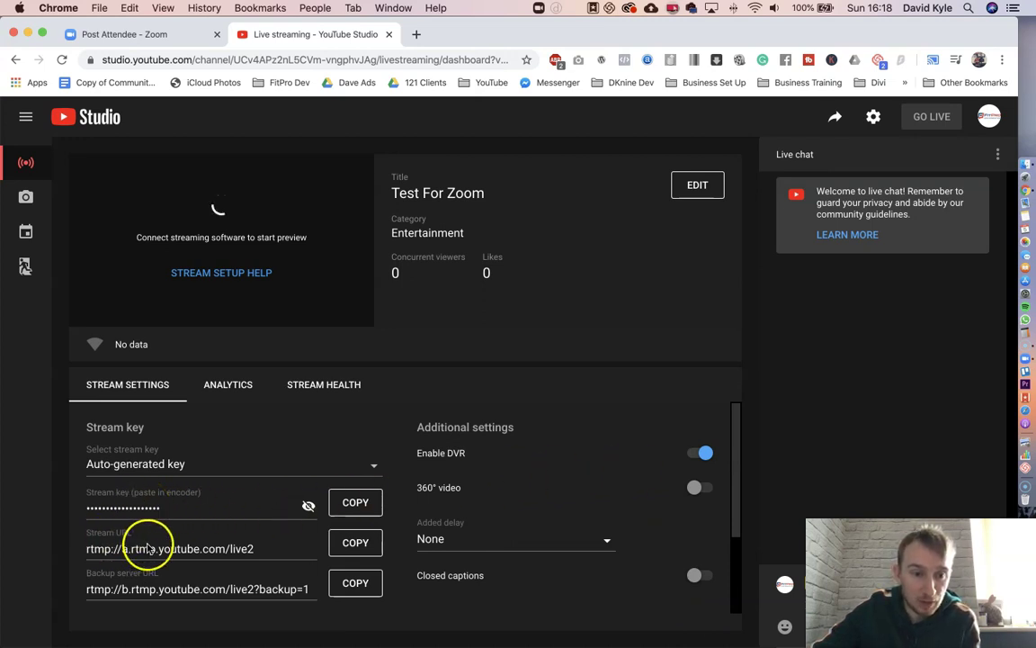
pyautogui.click(835, 116)
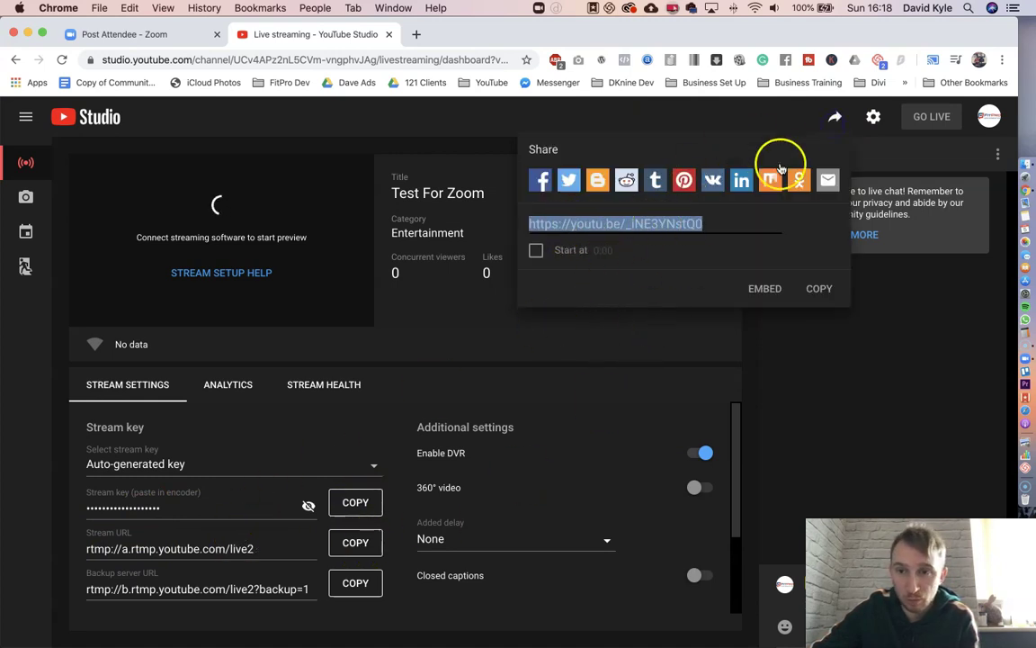
# Switch to Zoom, start a new meeting and choose to go live on a custom live streaming service
pyautogui.click(1021, 358)
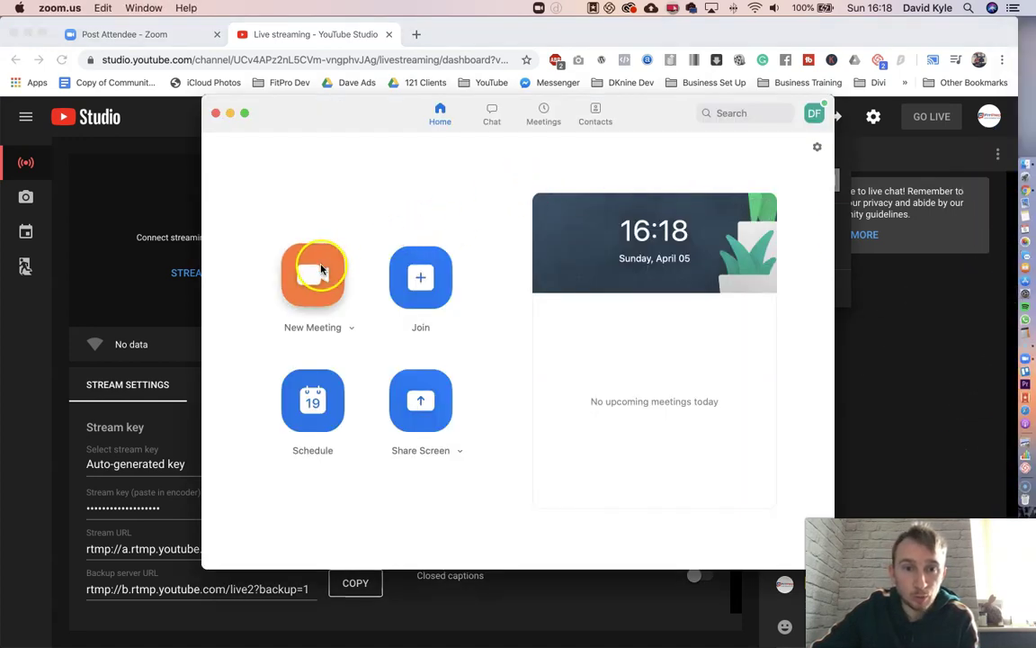
pyautogui.click(314, 271)
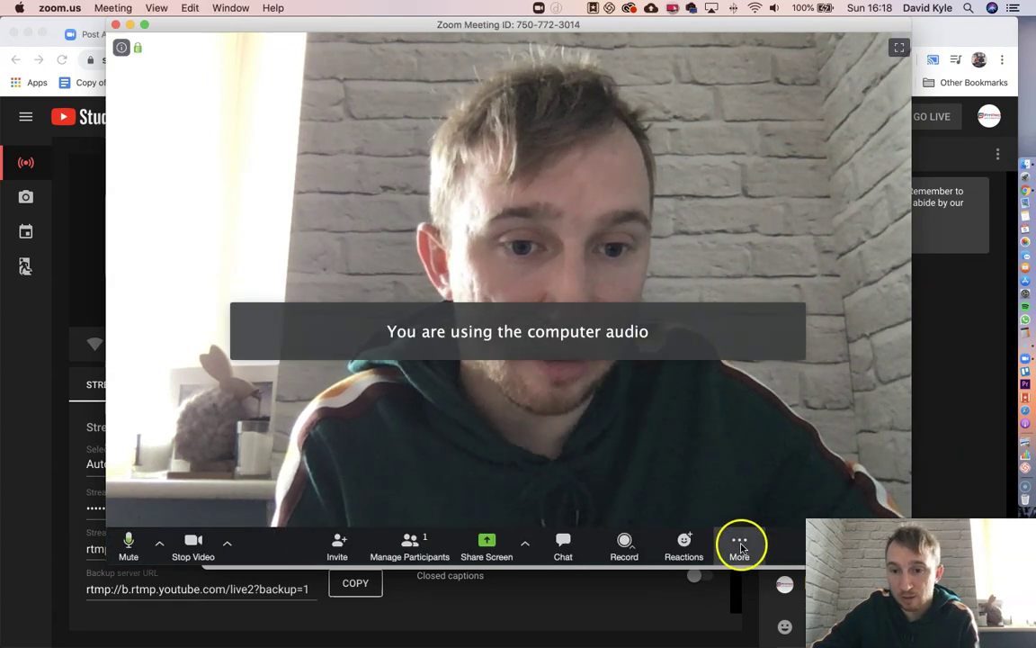
pyautogui.click(741, 545)
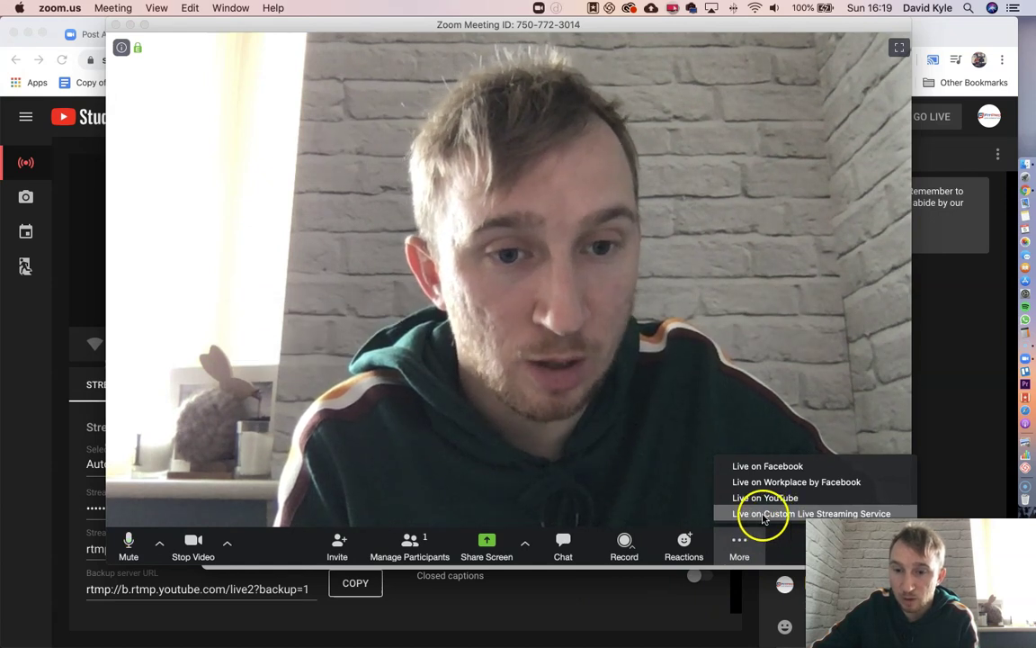
pyautogui.click(777, 515)
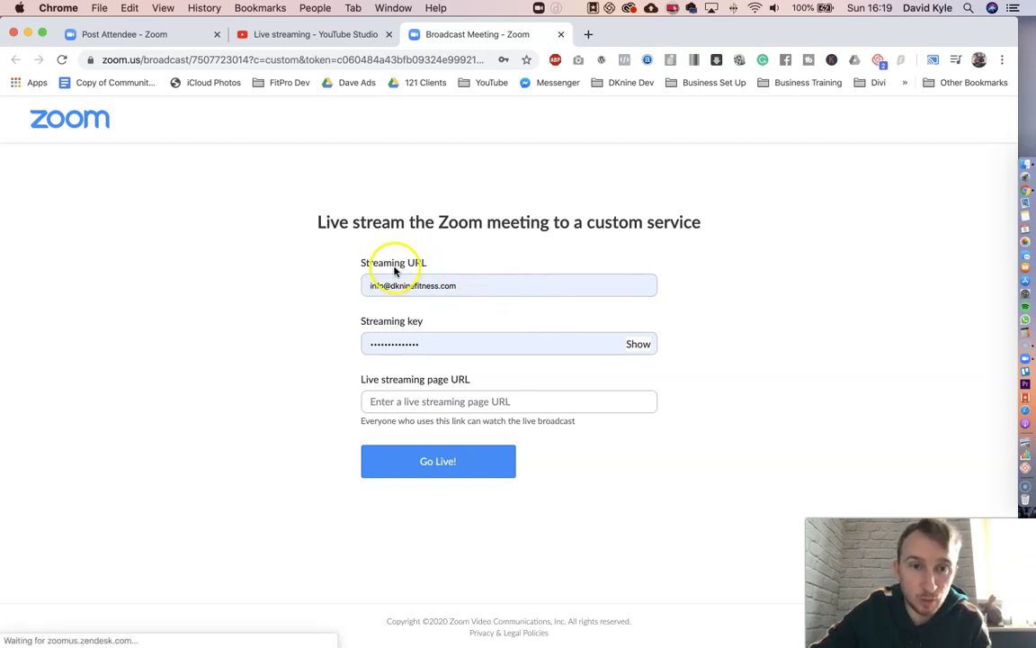
# Copy the stream URL rtmp://a.rtmp.youtube.com/live2 from YouTube Studio and paste it as the Streaming URL in Zoom's custom service form
pyautogui.click(295, 33)
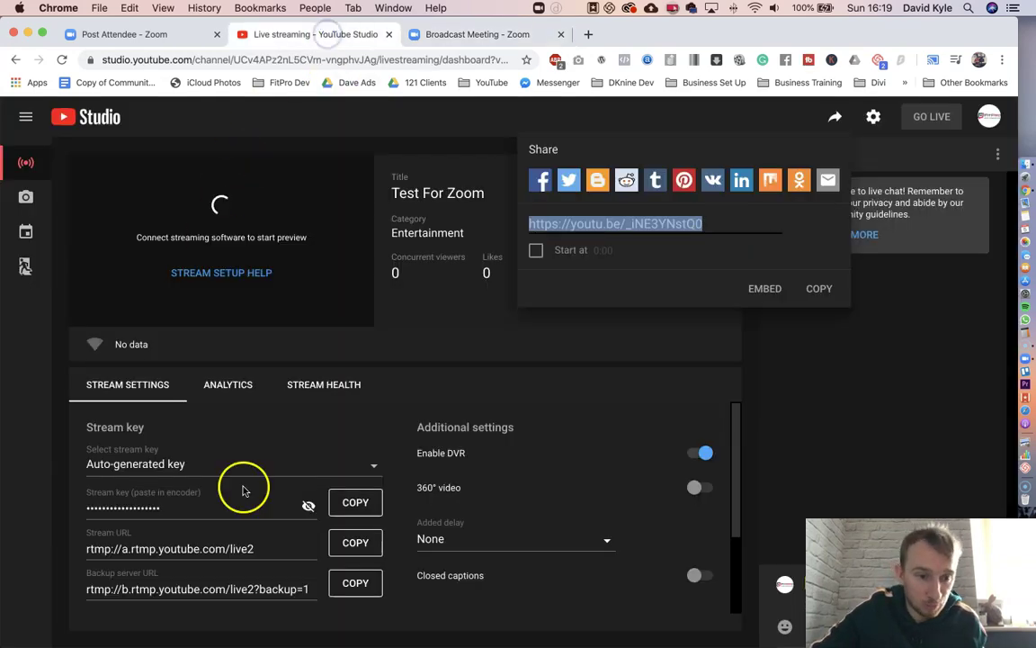
pyautogui.click(353, 543)
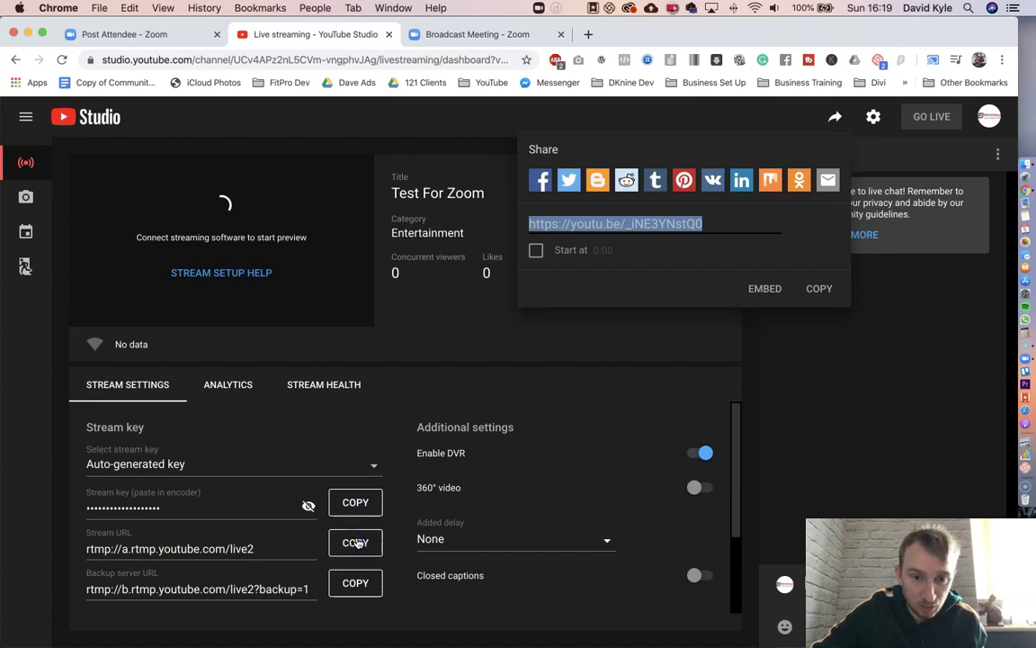
pyautogui.click(477, 35)
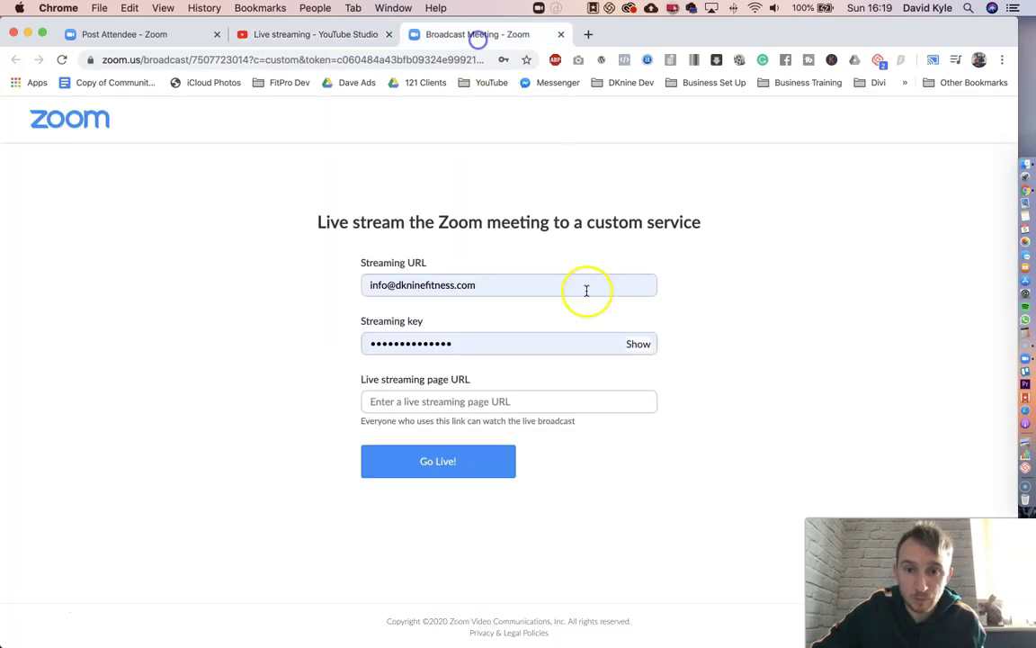
pyautogui.tripleClick(501, 281)
pyautogui.press('super+v')
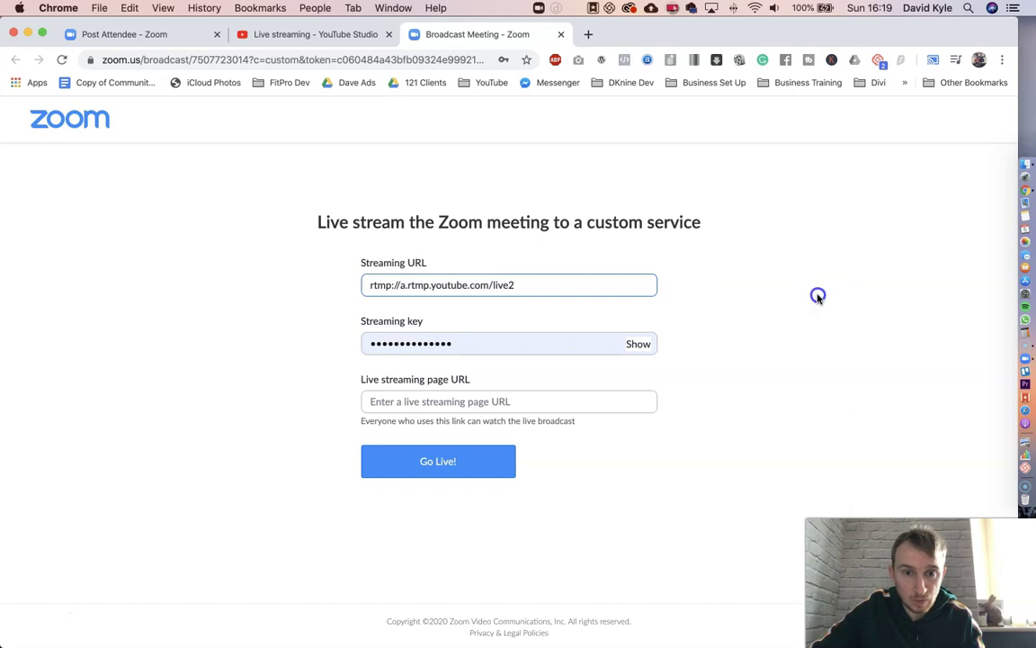
# Copy the stream key from YouTube Studio and paste it over the existing Streaming key in Zoom's custom service form
pyautogui.click(398, 338)
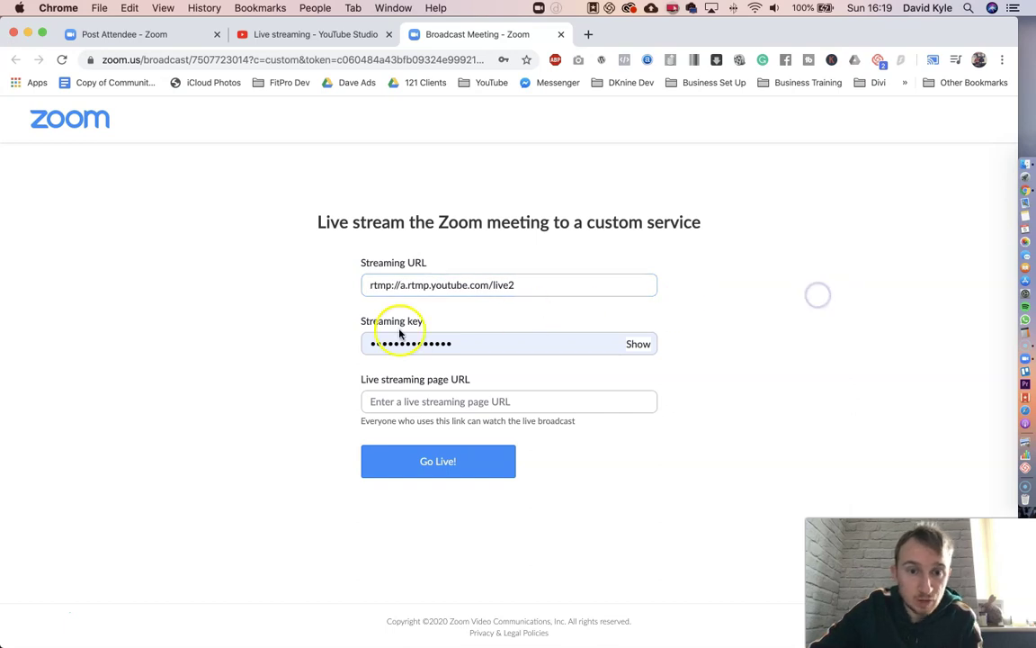
pyautogui.click(313, 34)
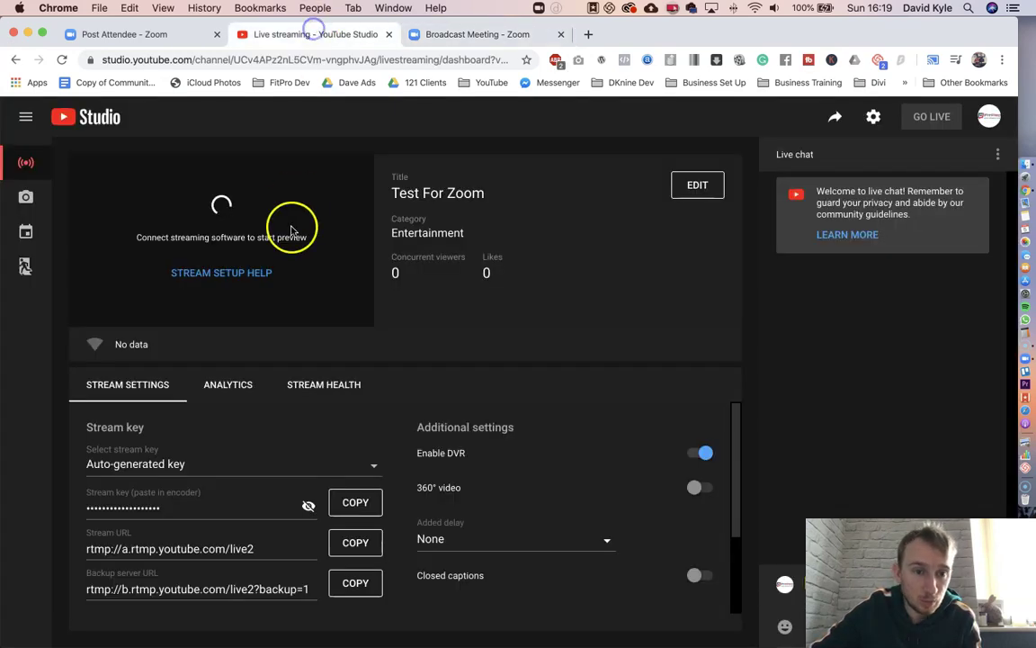
pyautogui.click(360, 503)
pyautogui.click(499, 34)
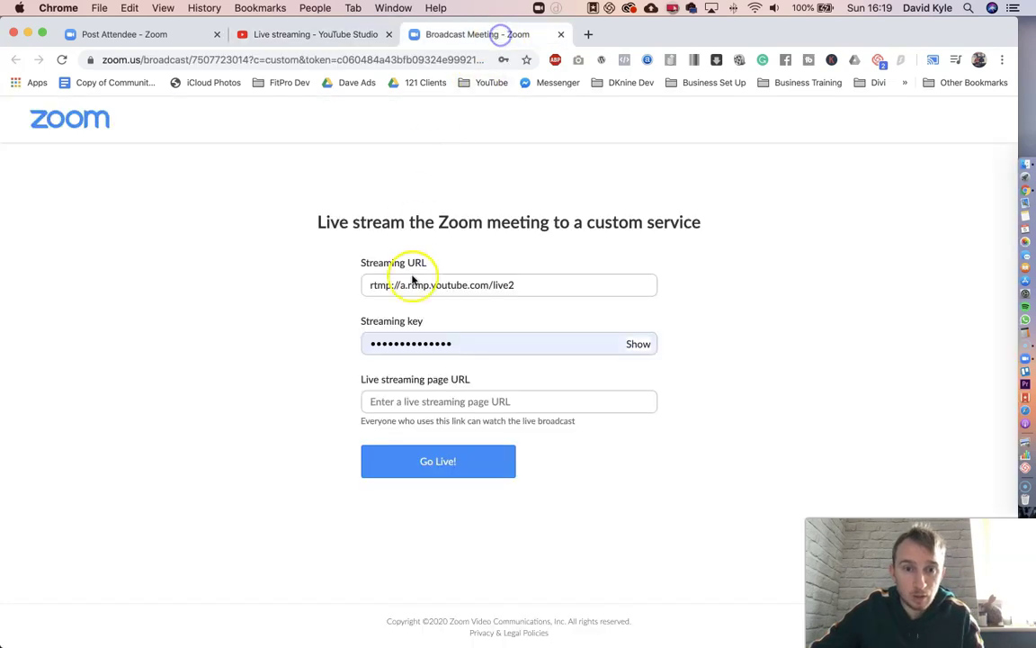
pyautogui.click(474, 342)
pyautogui.press('super+a')
pyautogui.press('super+v')
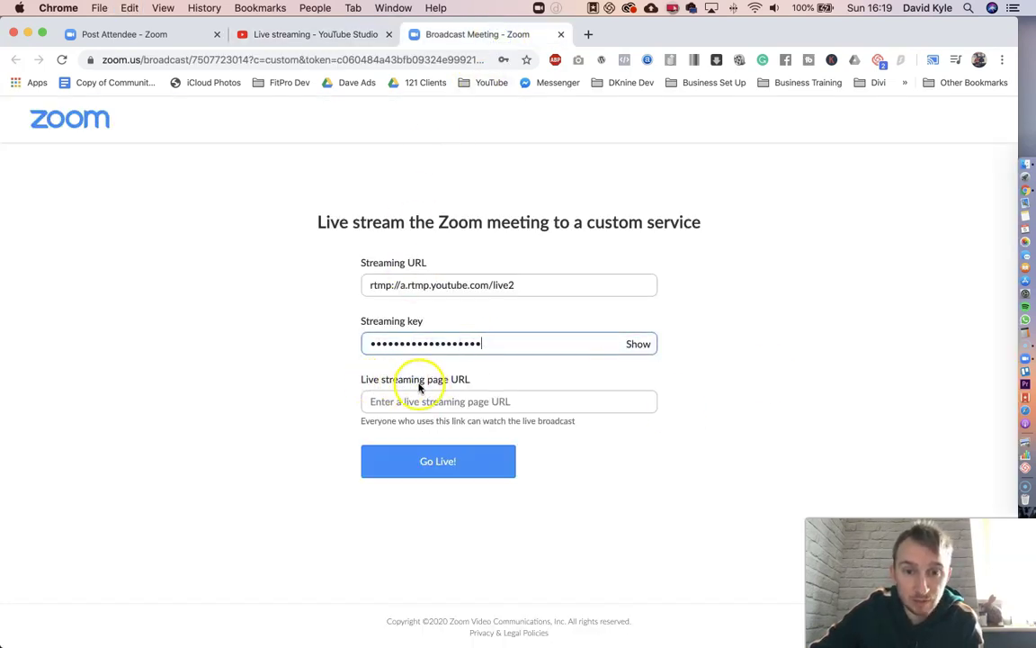
# Copy the Test For Zoom sharing link from YouTube Studio and paste it as the Live streaming page URL in Zoom's form
pyautogui.click(319, 34)
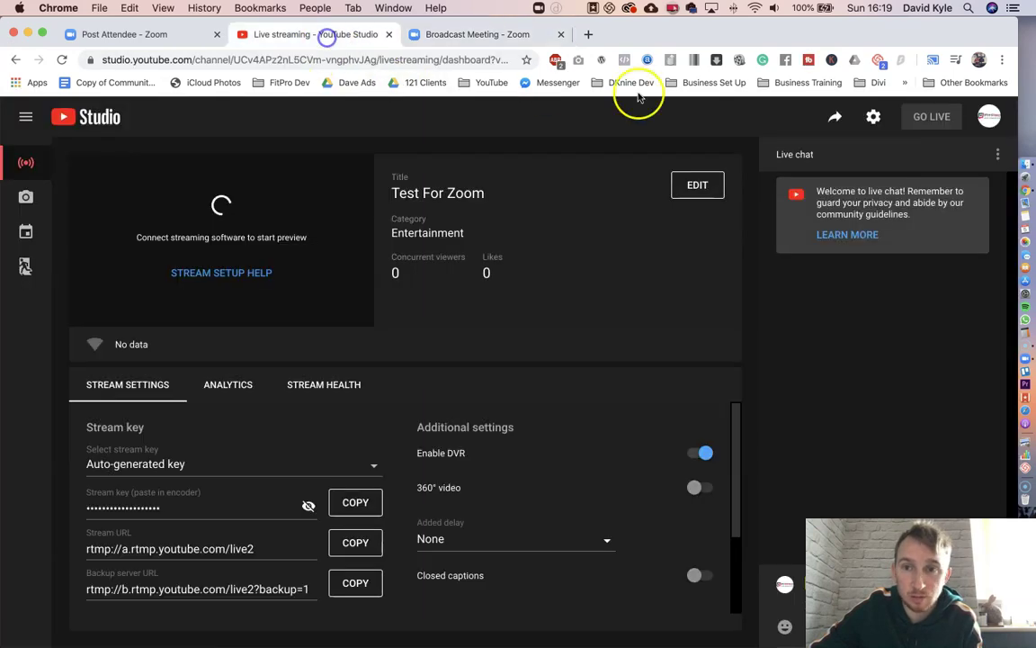
pyautogui.click(836, 116)
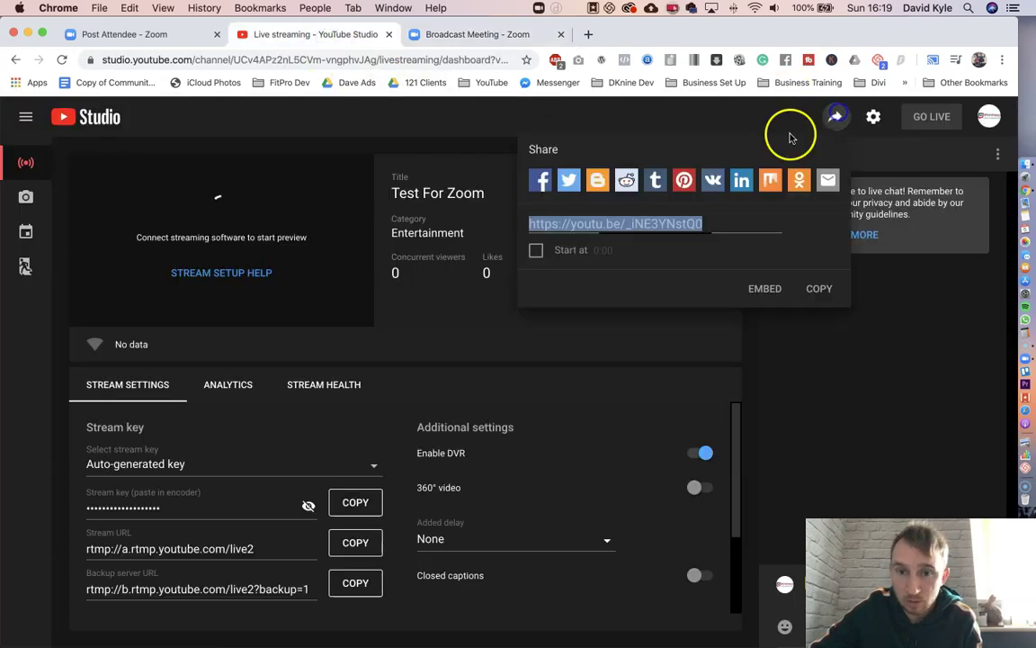
pyautogui.click(816, 286)
pyautogui.click(474, 36)
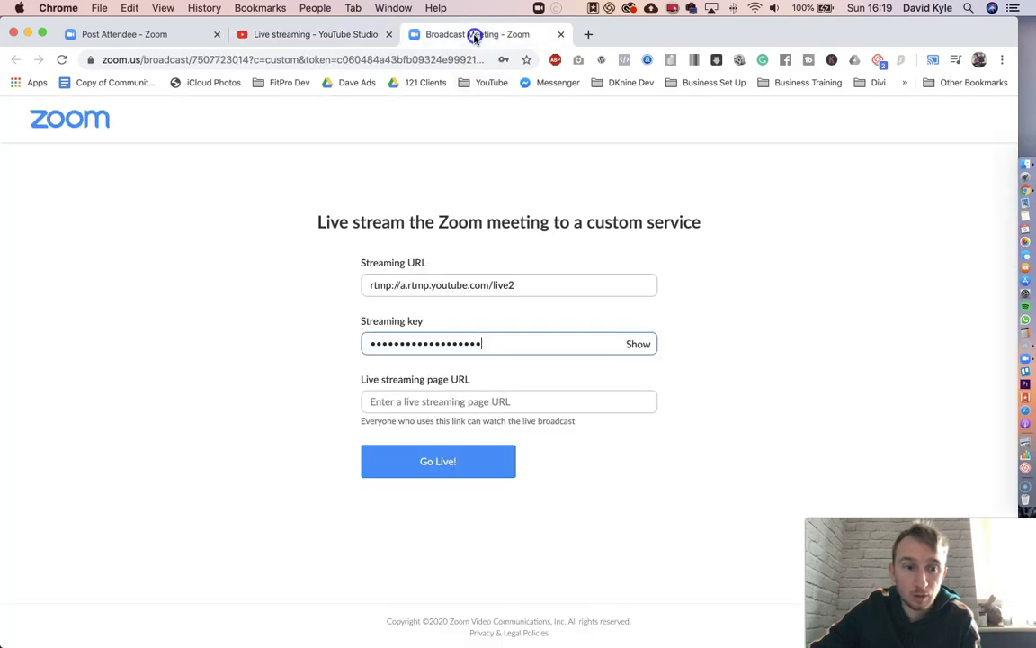
pyautogui.click(460, 401)
pyautogui.press('super+v')
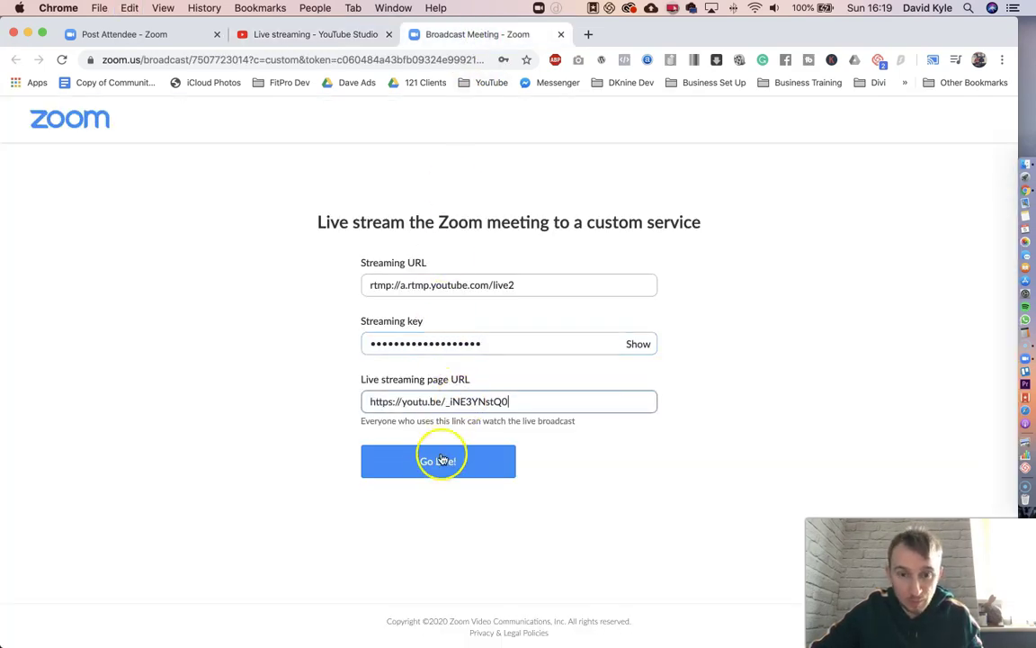
# Go live to the custom service, reopening the streaming URL and key configuration to start the broadcast again
pyautogui.click(440, 462)
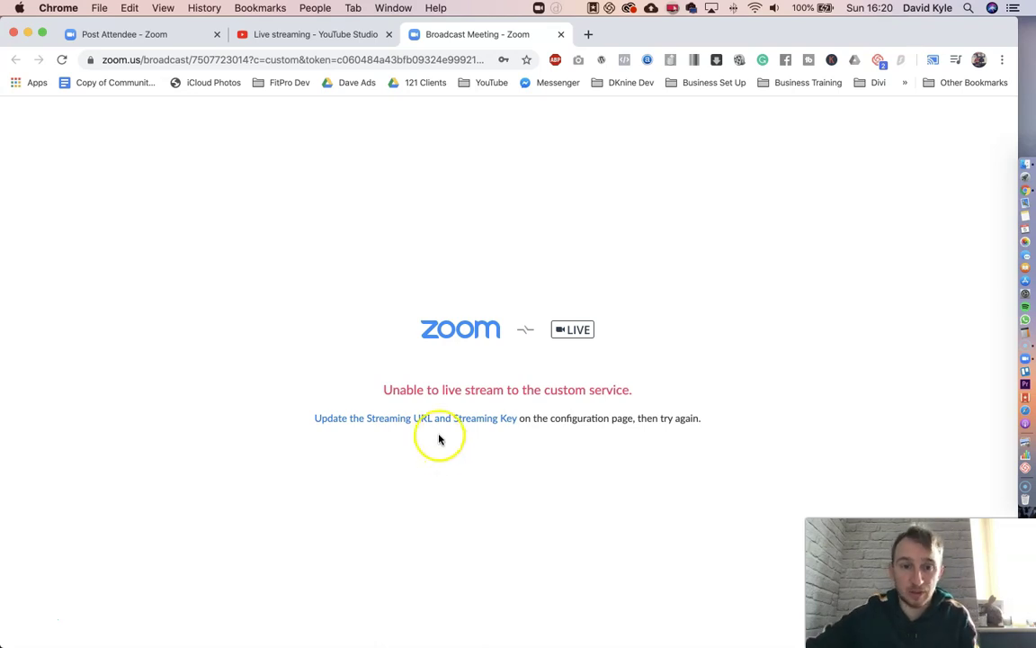
pyautogui.click(374, 419)
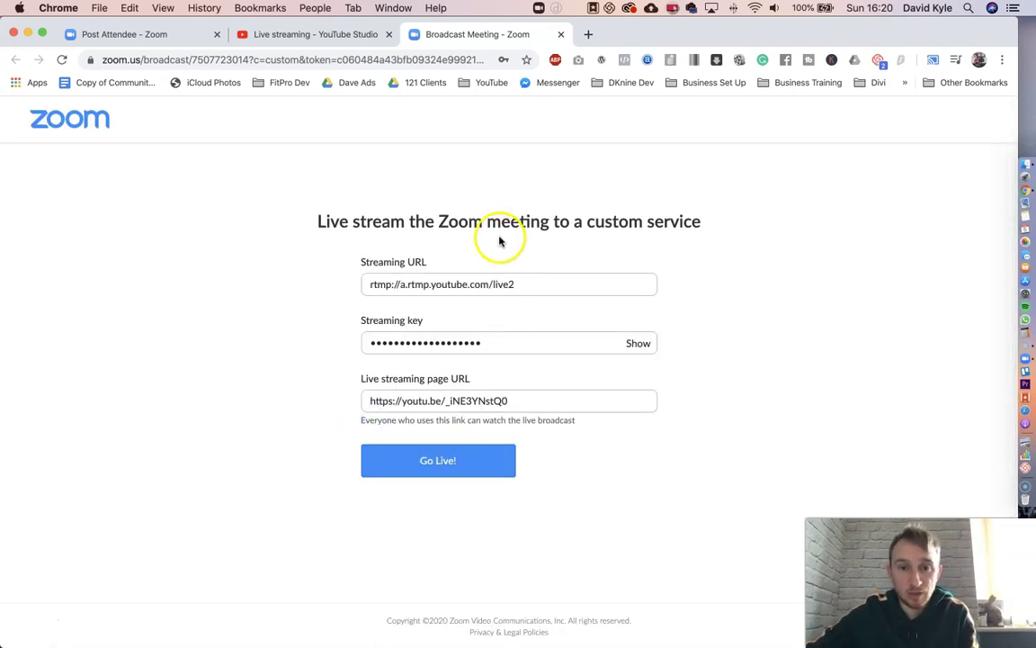
pyautogui.click(442, 465)
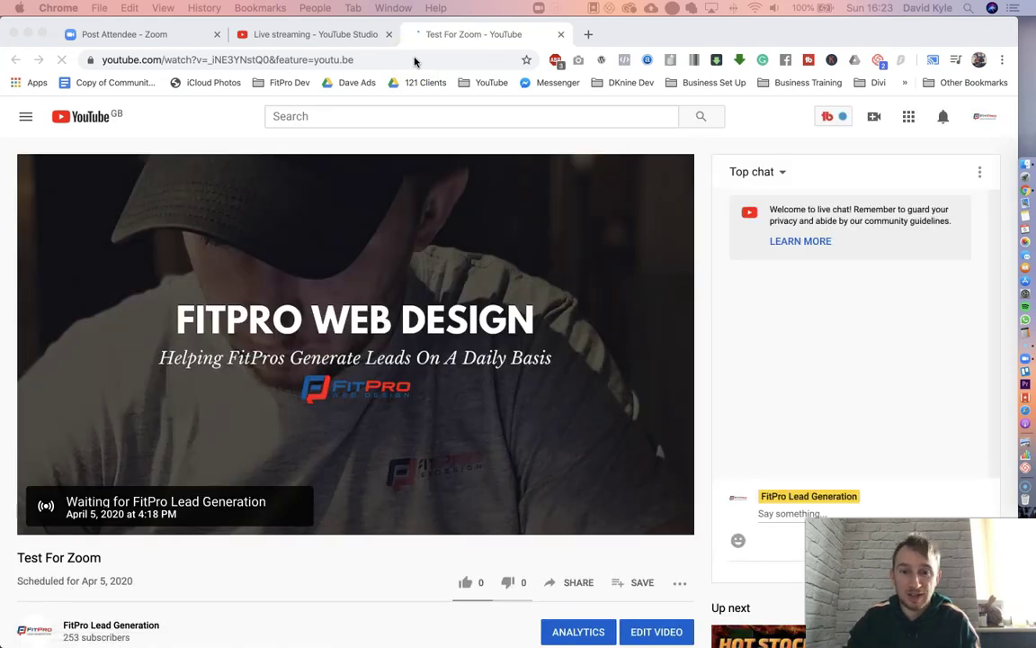
# Check the Test For Zoom watch page, return to the stream's YouTube Studio dashboard and take the stream live
pyautogui.click(445, 37)
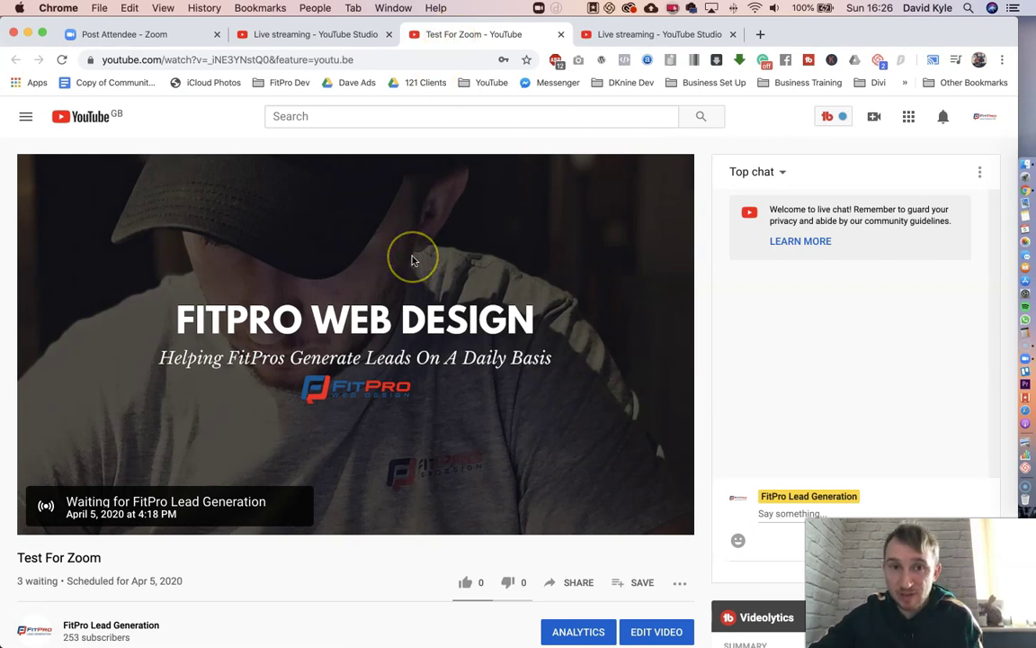
pyautogui.click(311, 38)
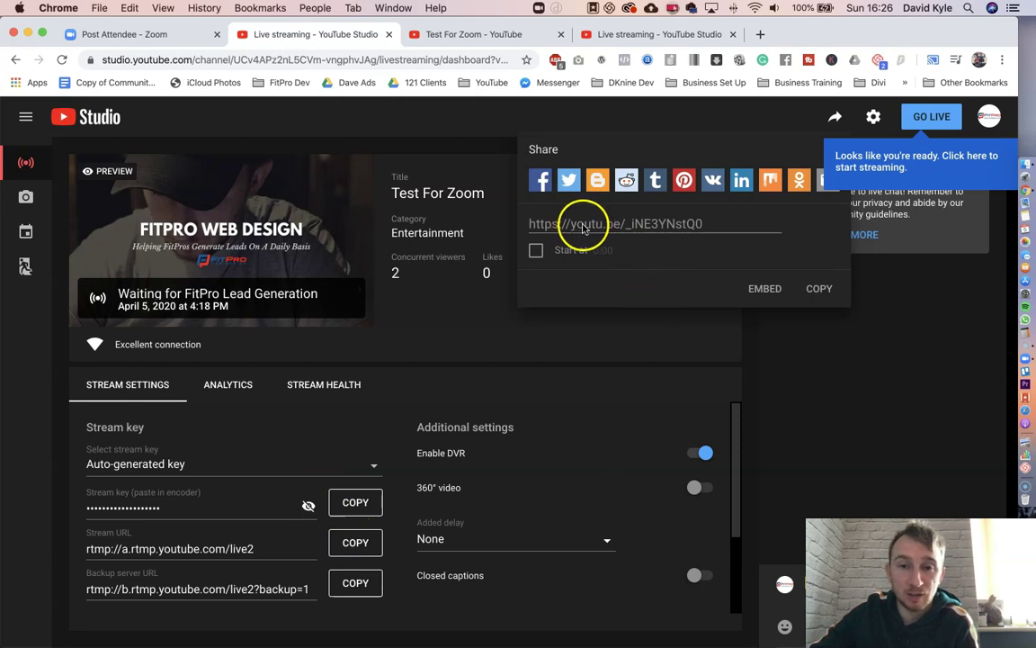
pyautogui.click(847, 378)
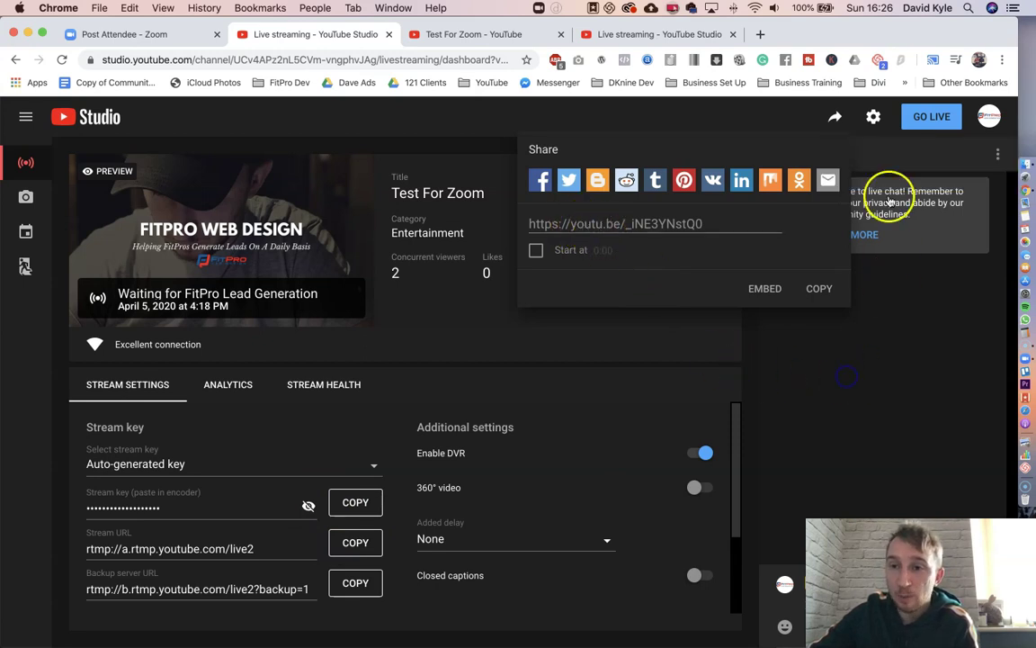
pyautogui.click(927, 120)
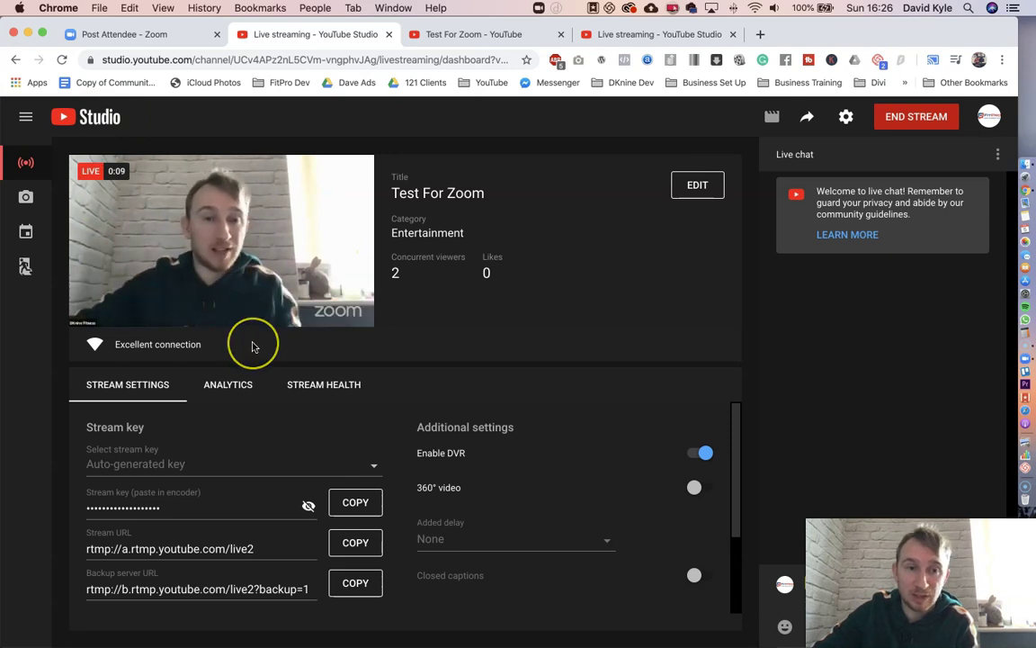
# View the Zoom meeting window while it streams to the custom service and return to the YouTube Studio dashboard
pyautogui.hotkey('ctrl', 'Up')
pyautogui.click(698, 414)
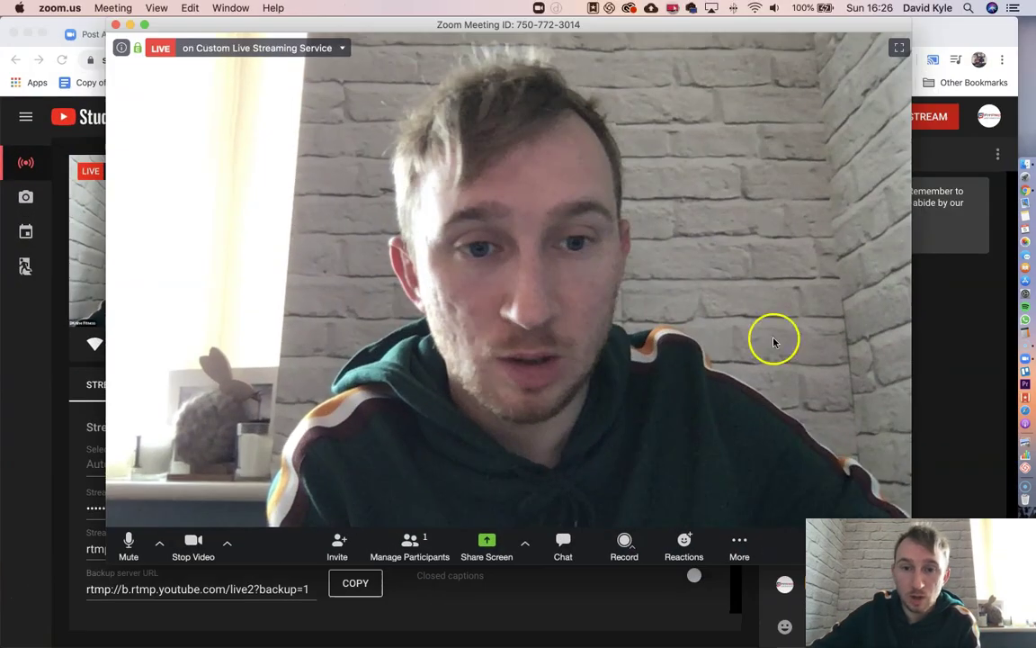
pyautogui.click(22, 418)
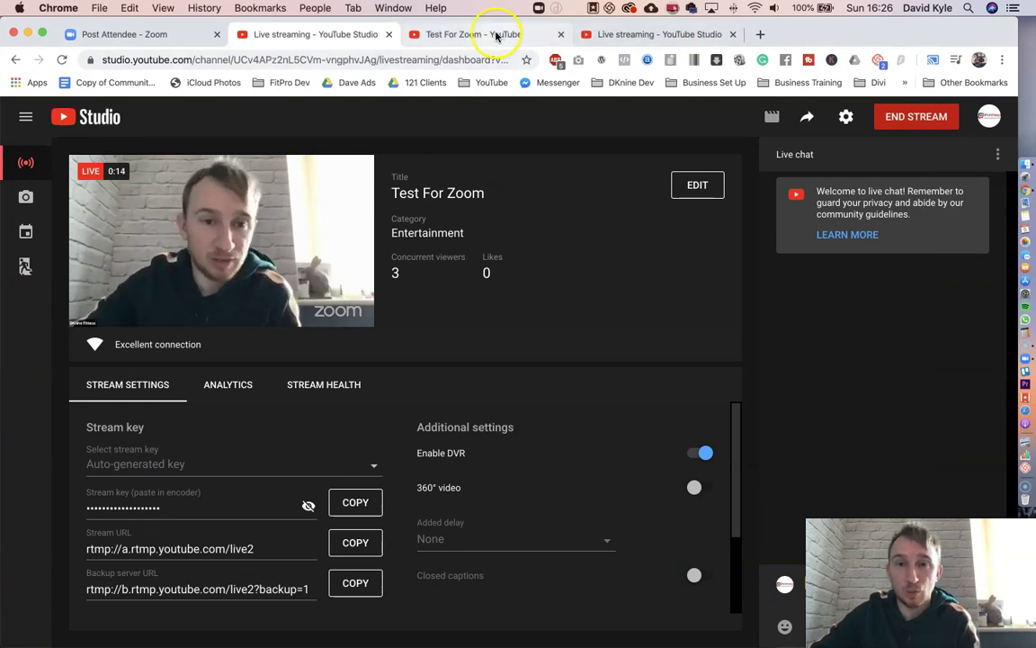
# Open YouTube in a new browser tab and go to the FitPro Lead Generation channel page
pyautogui.click(761, 34)
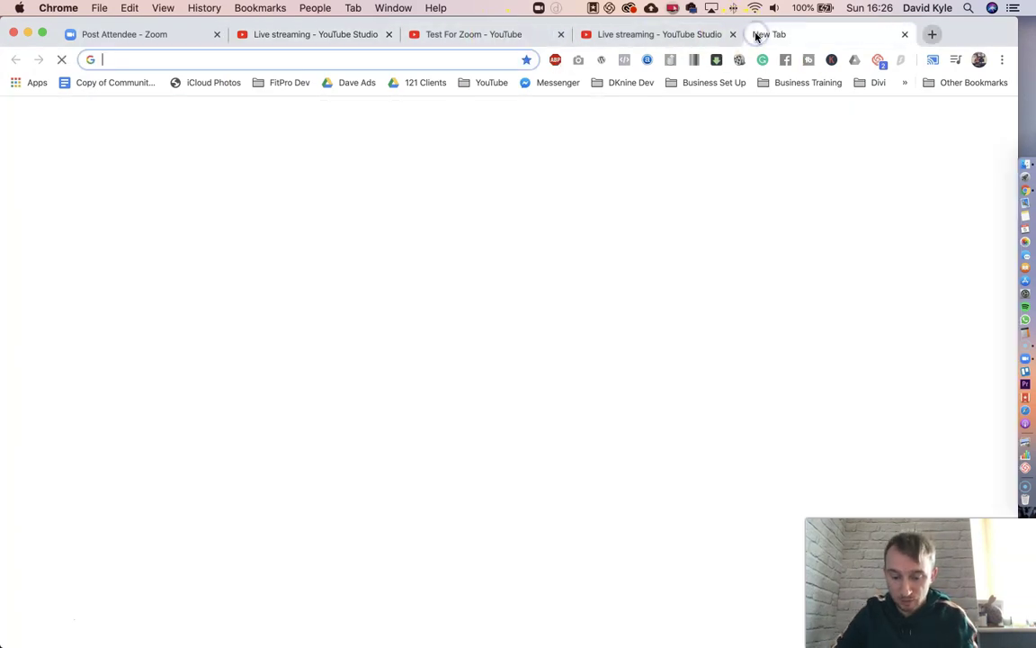
pyautogui.write('youtub')
pyautogui.press('Return')
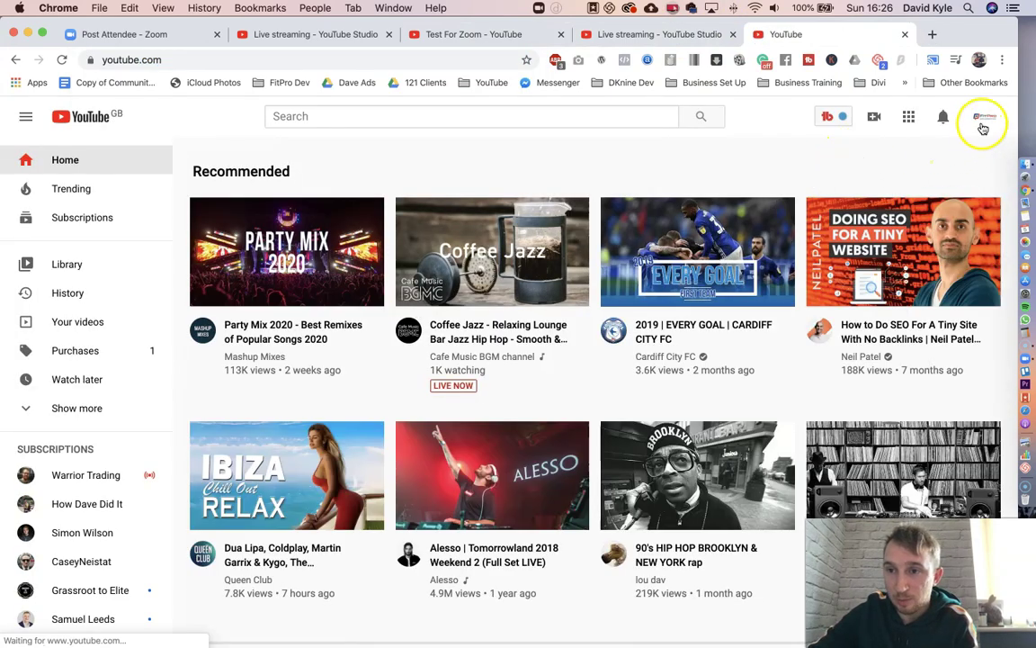
pyautogui.click(984, 125)
pyautogui.click(865, 209)
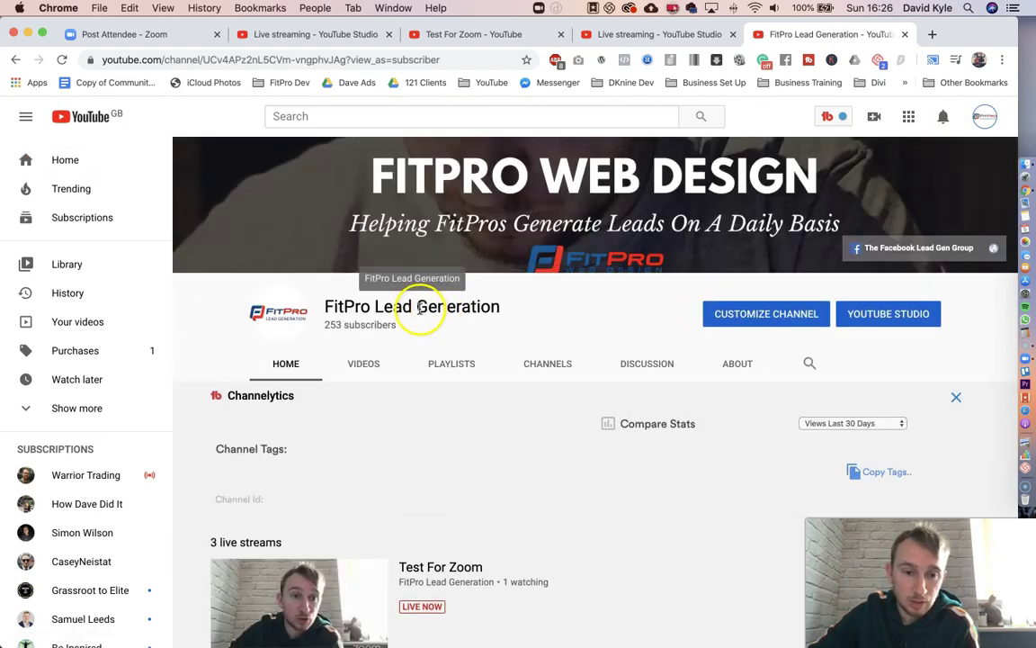
# Find the Test For Zoom stream among the channel's live streams and open it for viewing
pyautogui.scroll(-3, 418, 309)
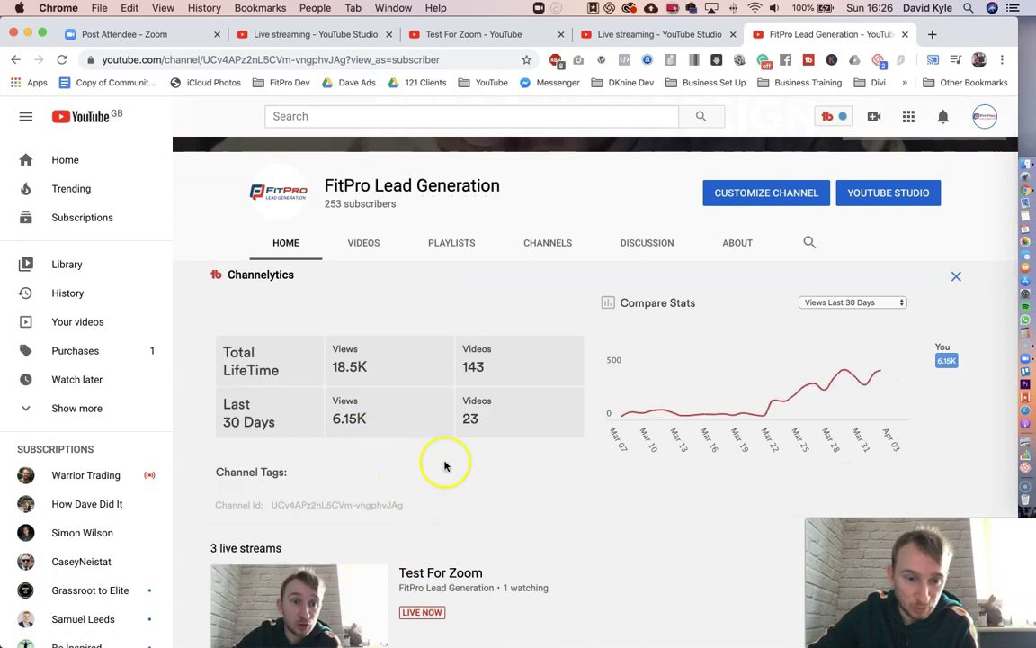
pyautogui.scroll(-2, 450, 465)
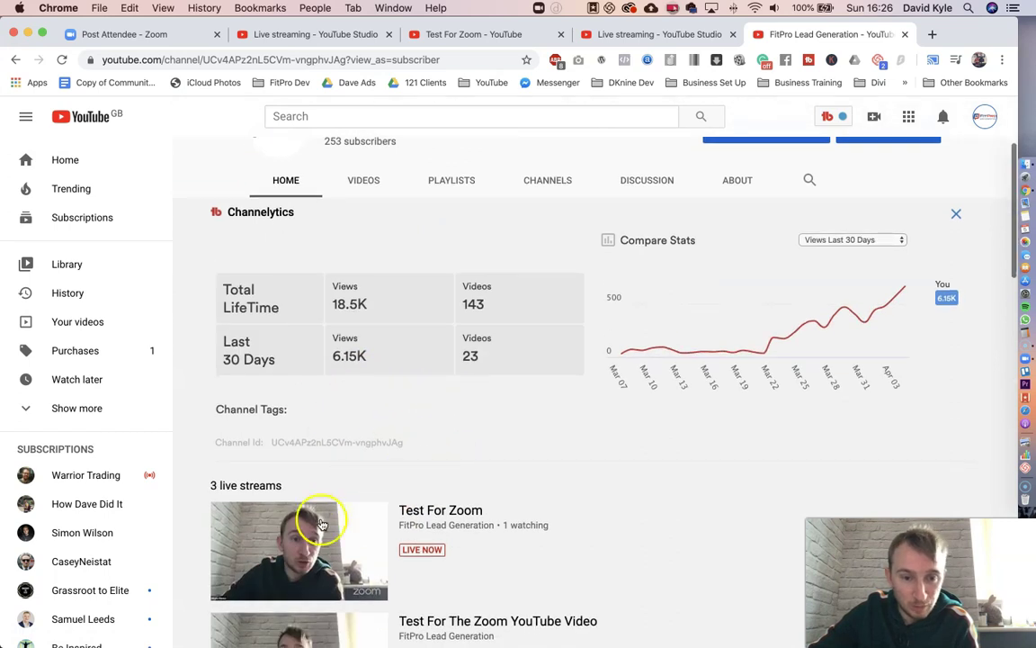
pyautogui.click(268, 545)
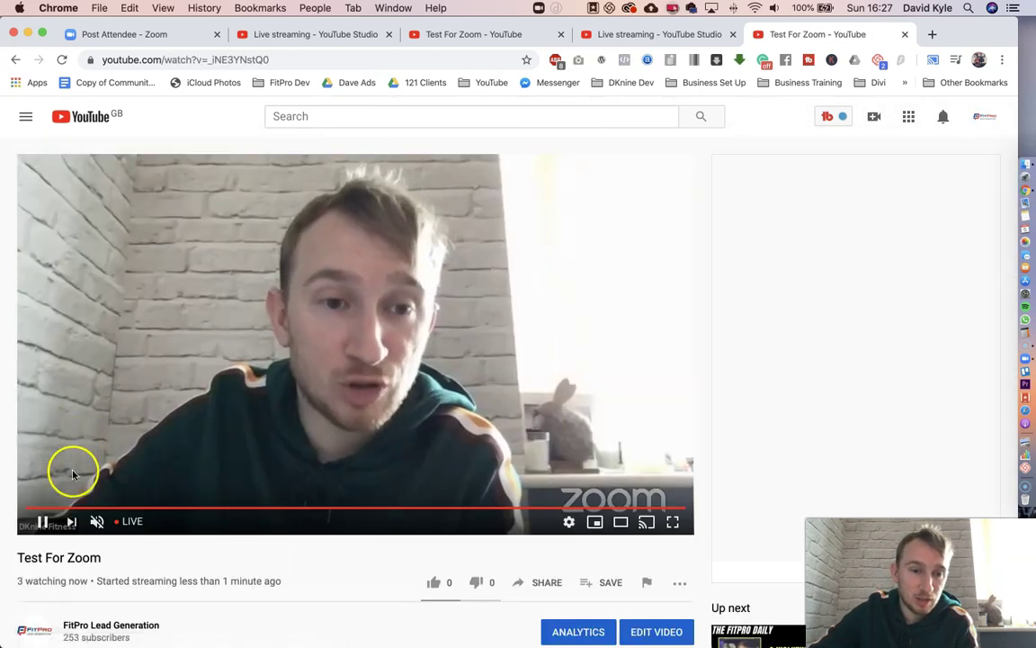